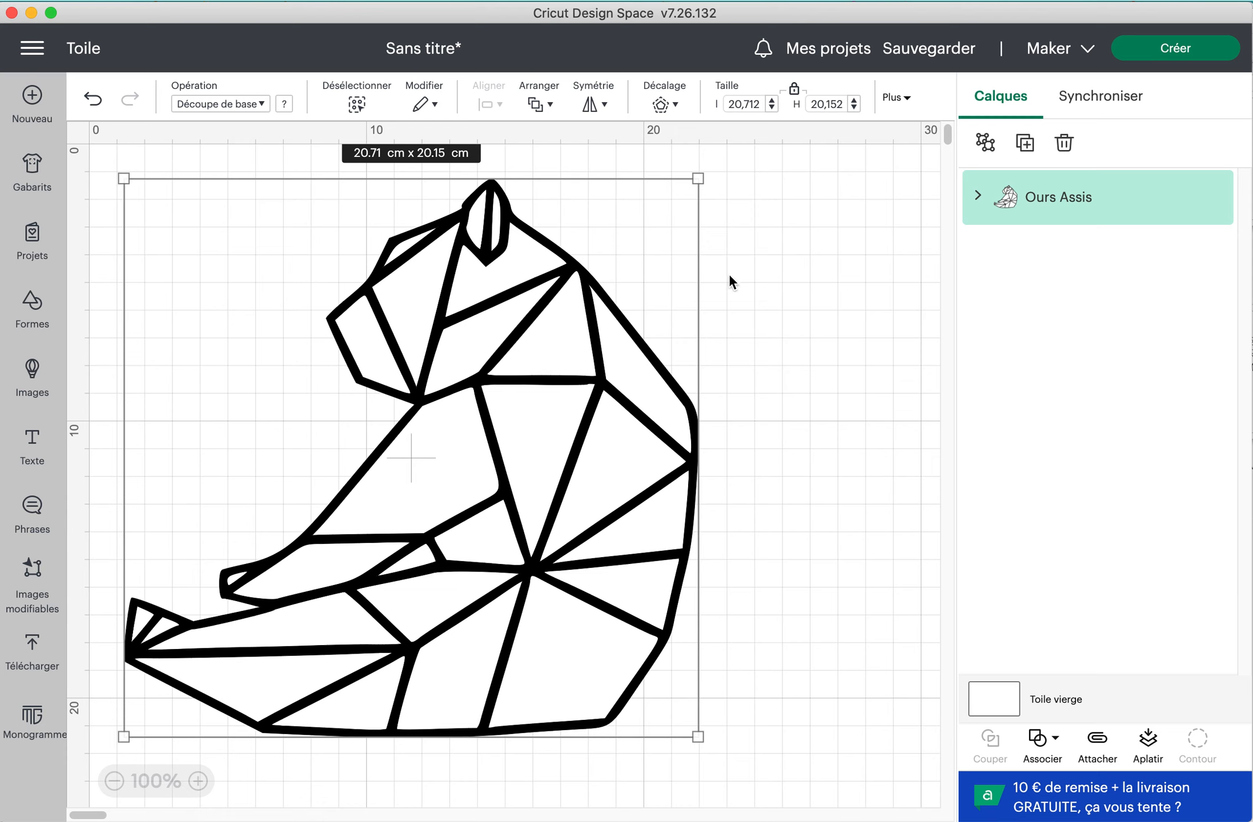
Try moving the long triangular leg piece out of the bear's group, and undo the move
click(978, 197)
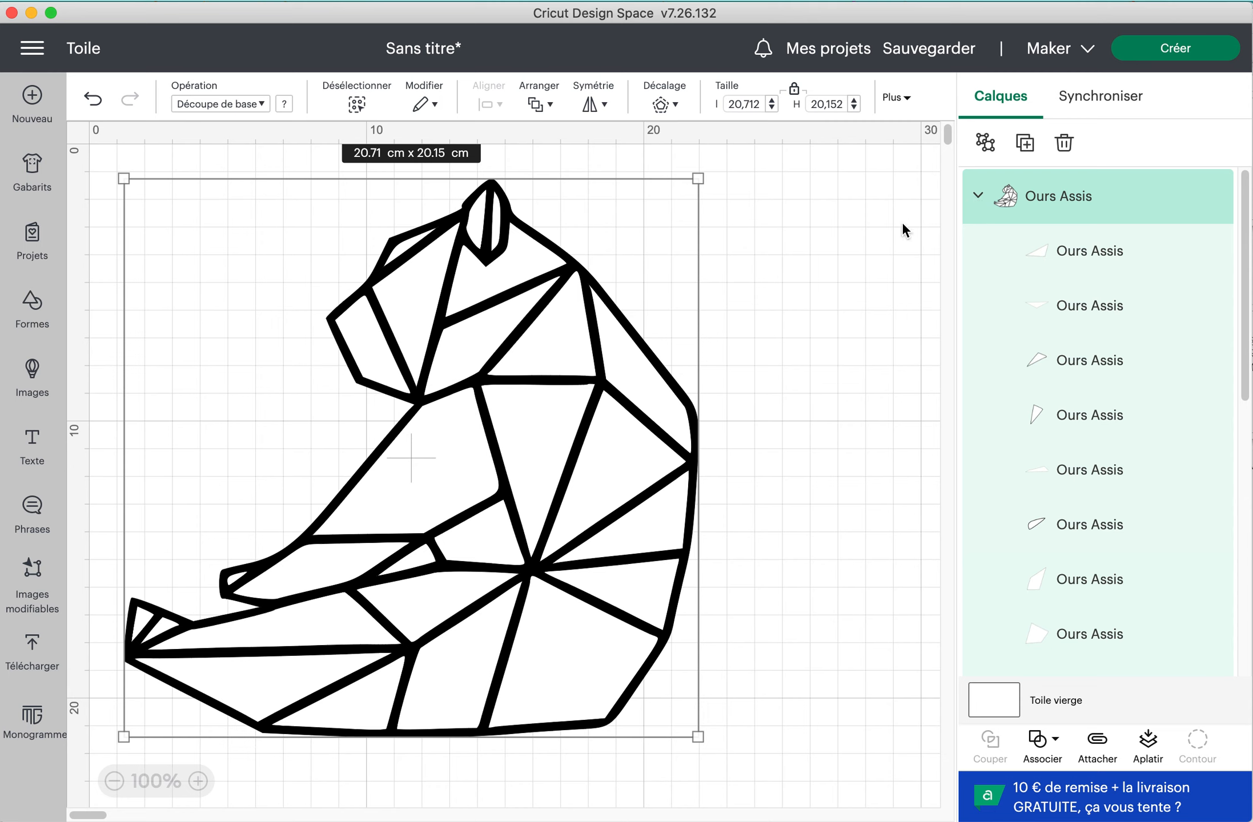
click(908, 398)
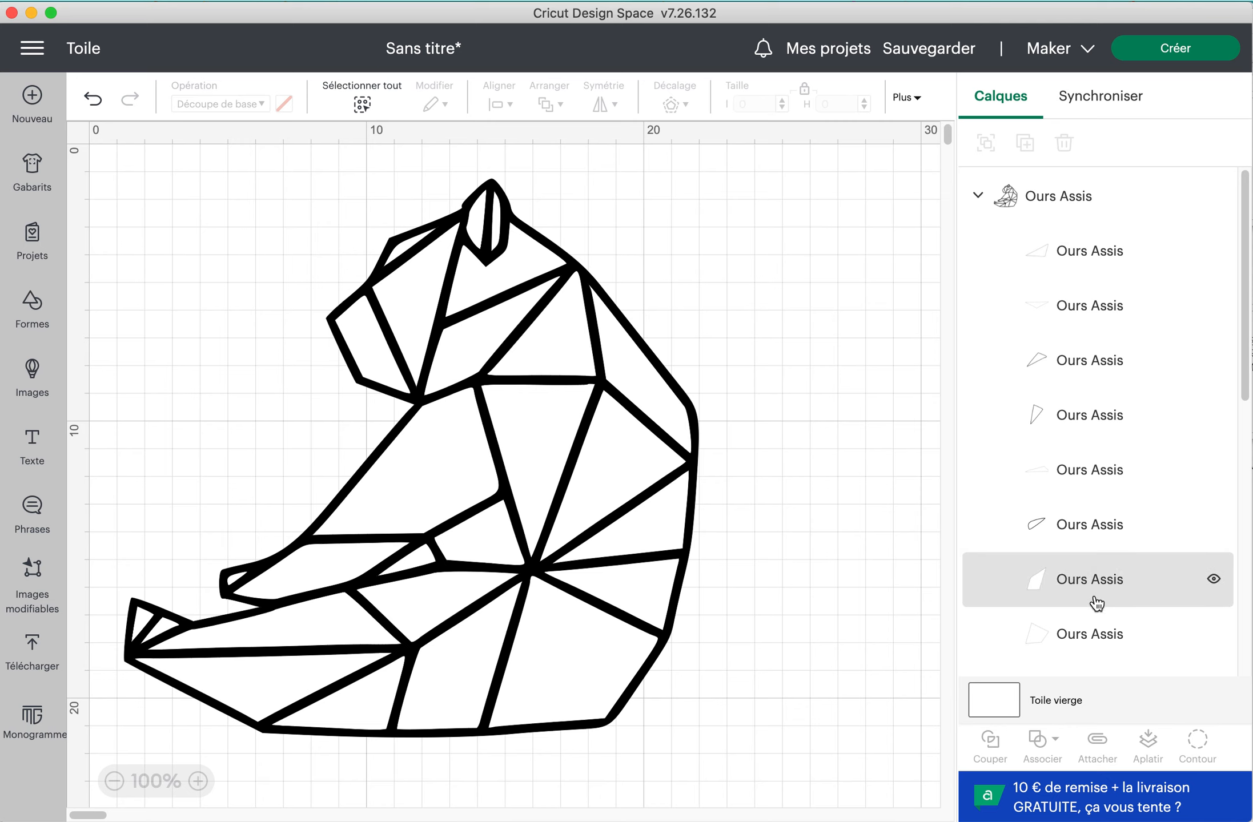
click(1091, 324)
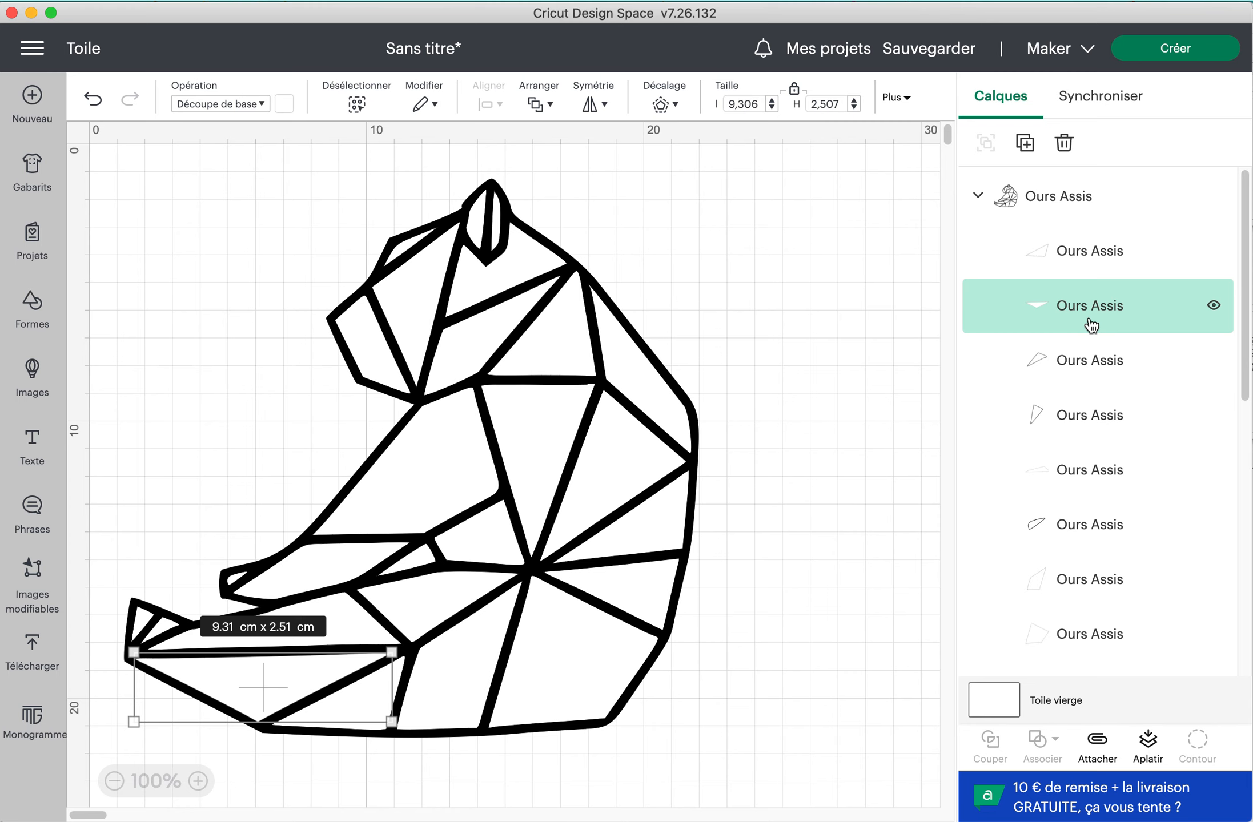
drag(301, 667, 826, 467)
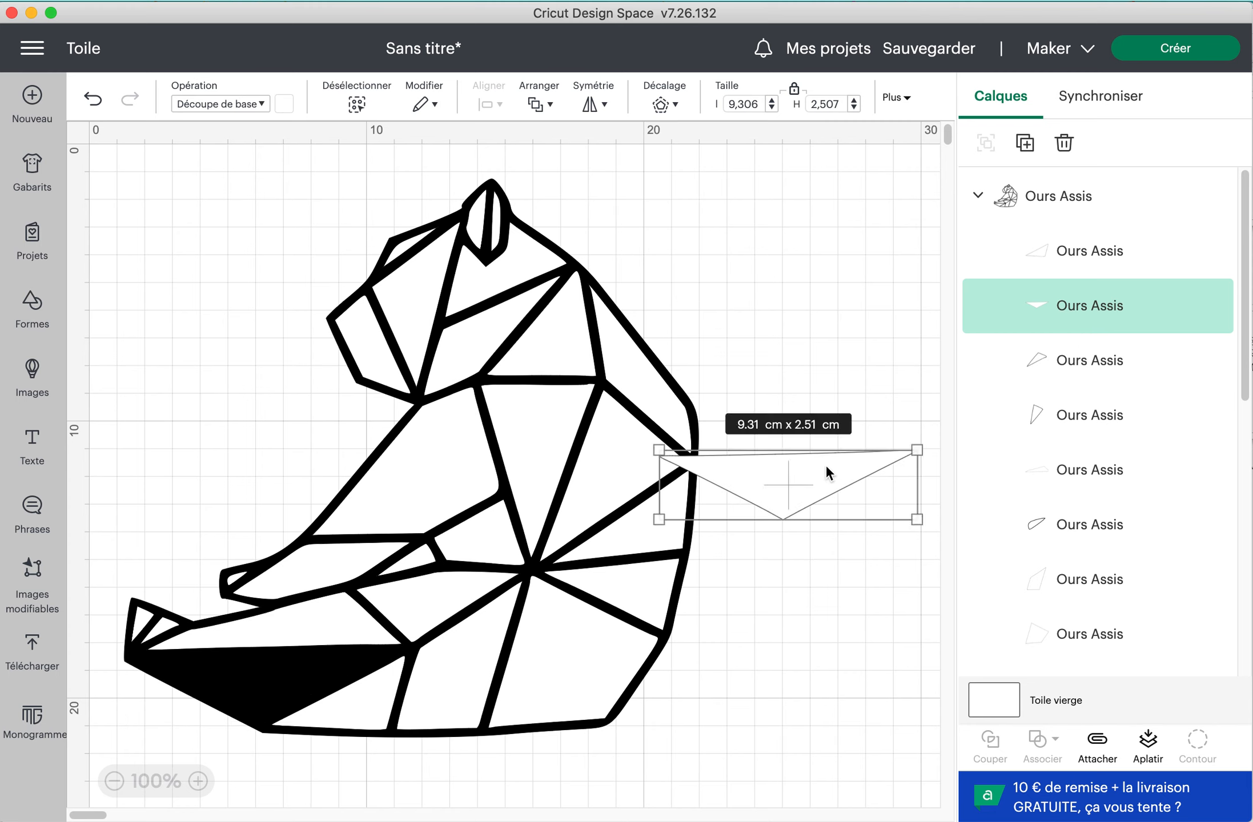
key(super+z)
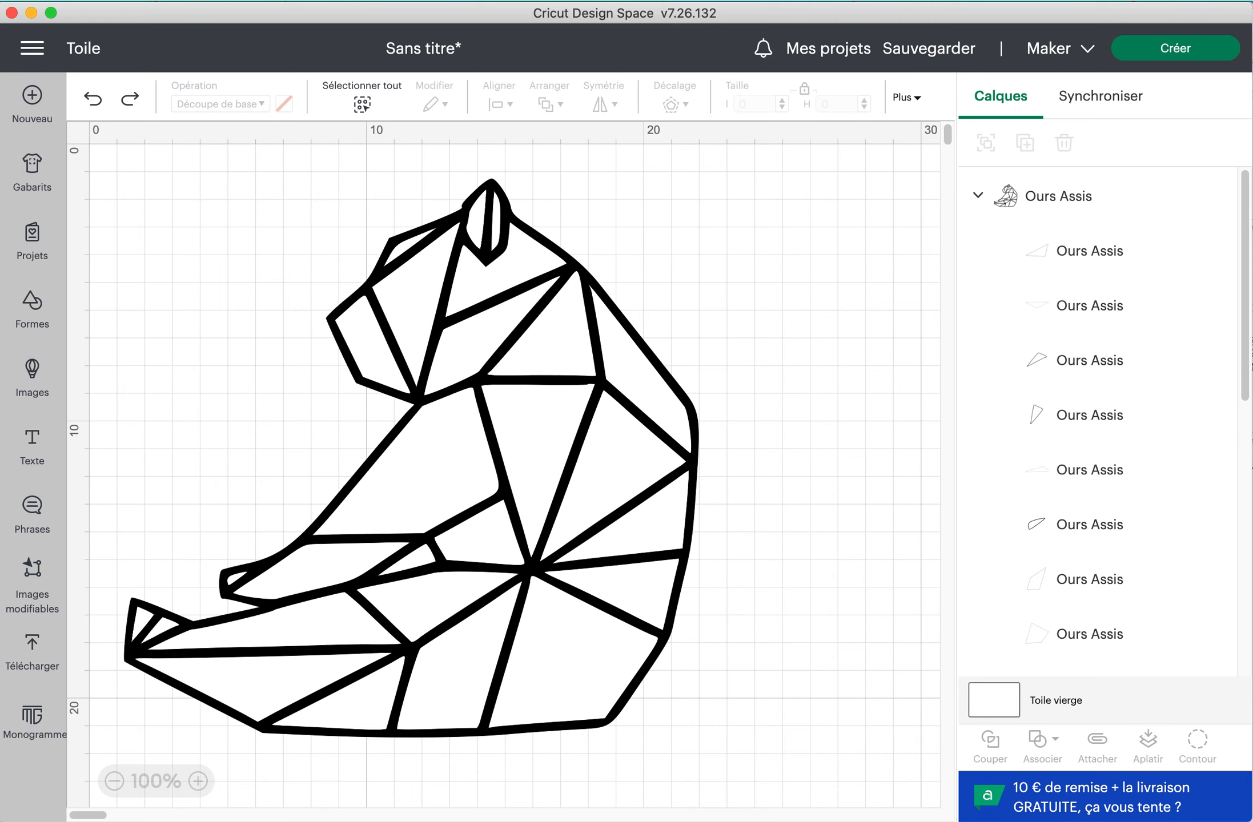
Ungroup the Ours Assis image into separate layers and clear the selection
click(1091, 213)
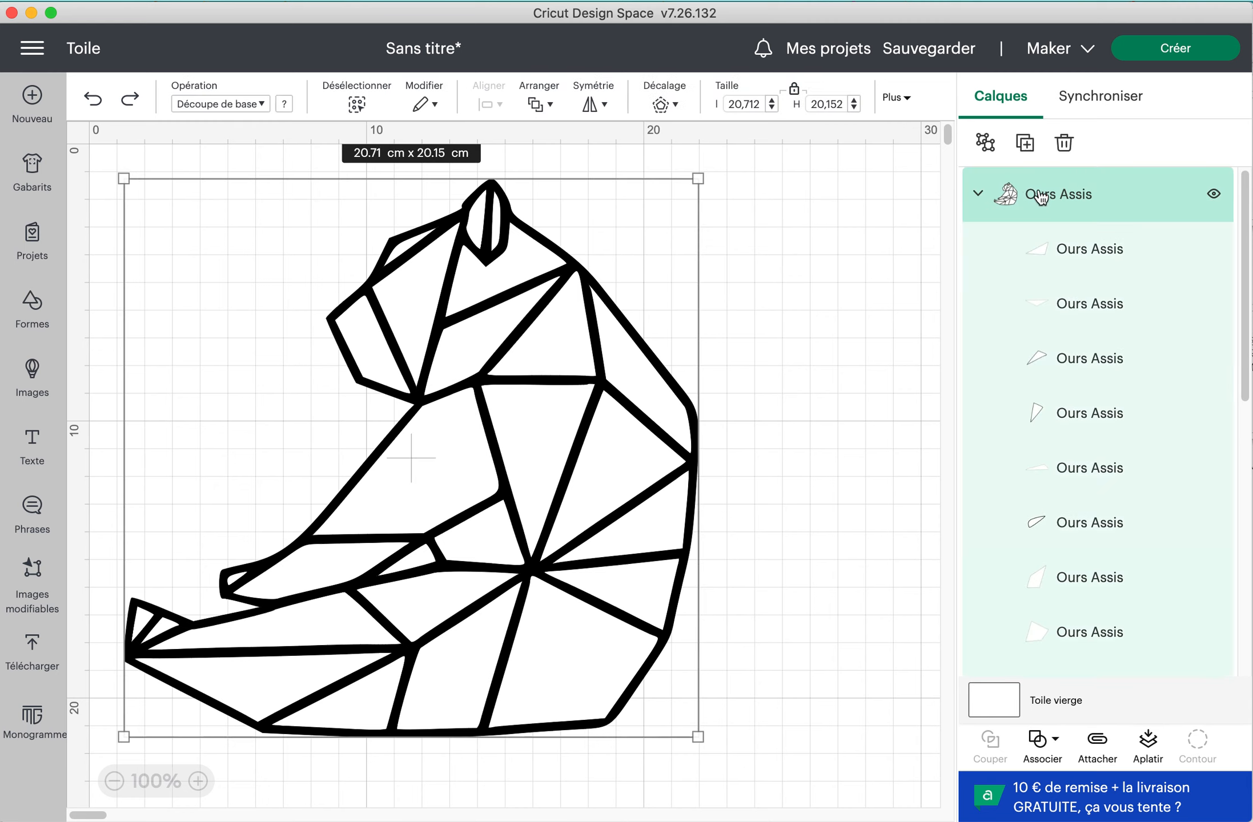
click(984, 143)
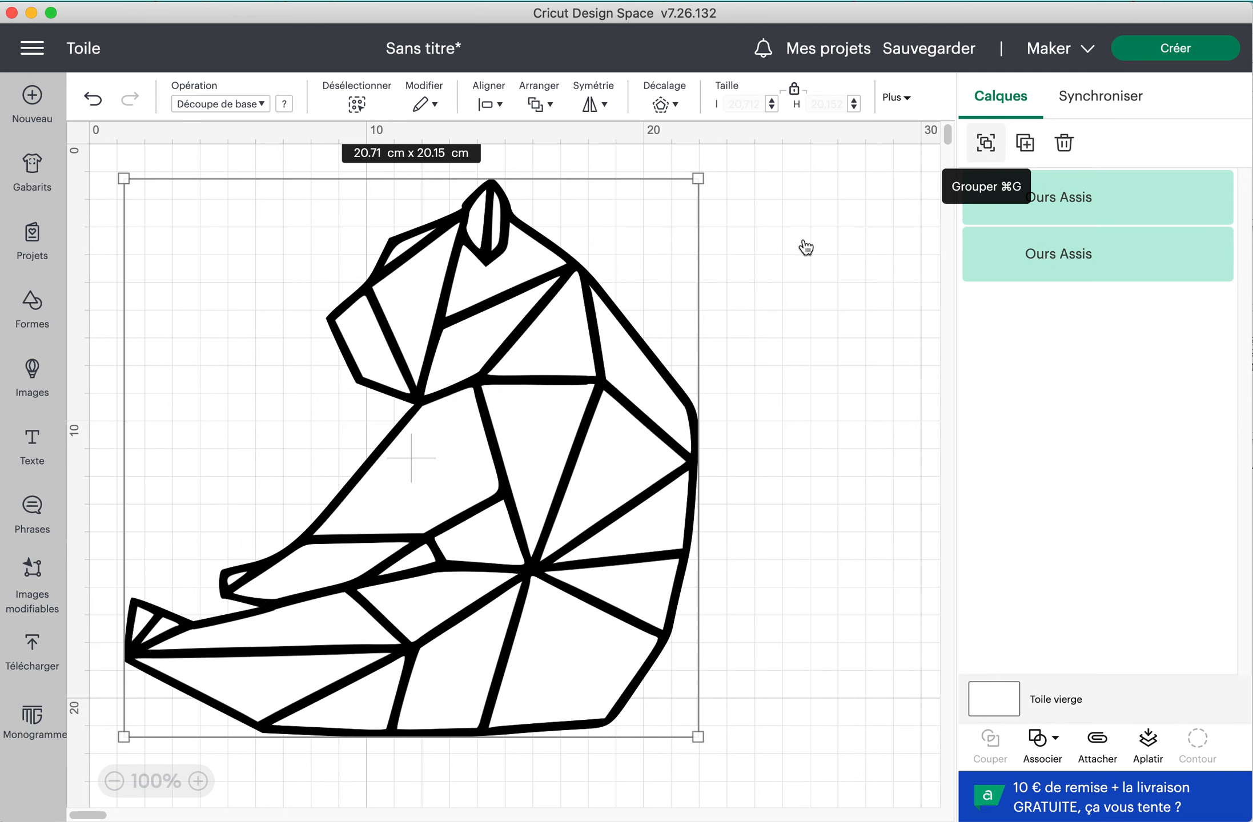
click(805, 240)
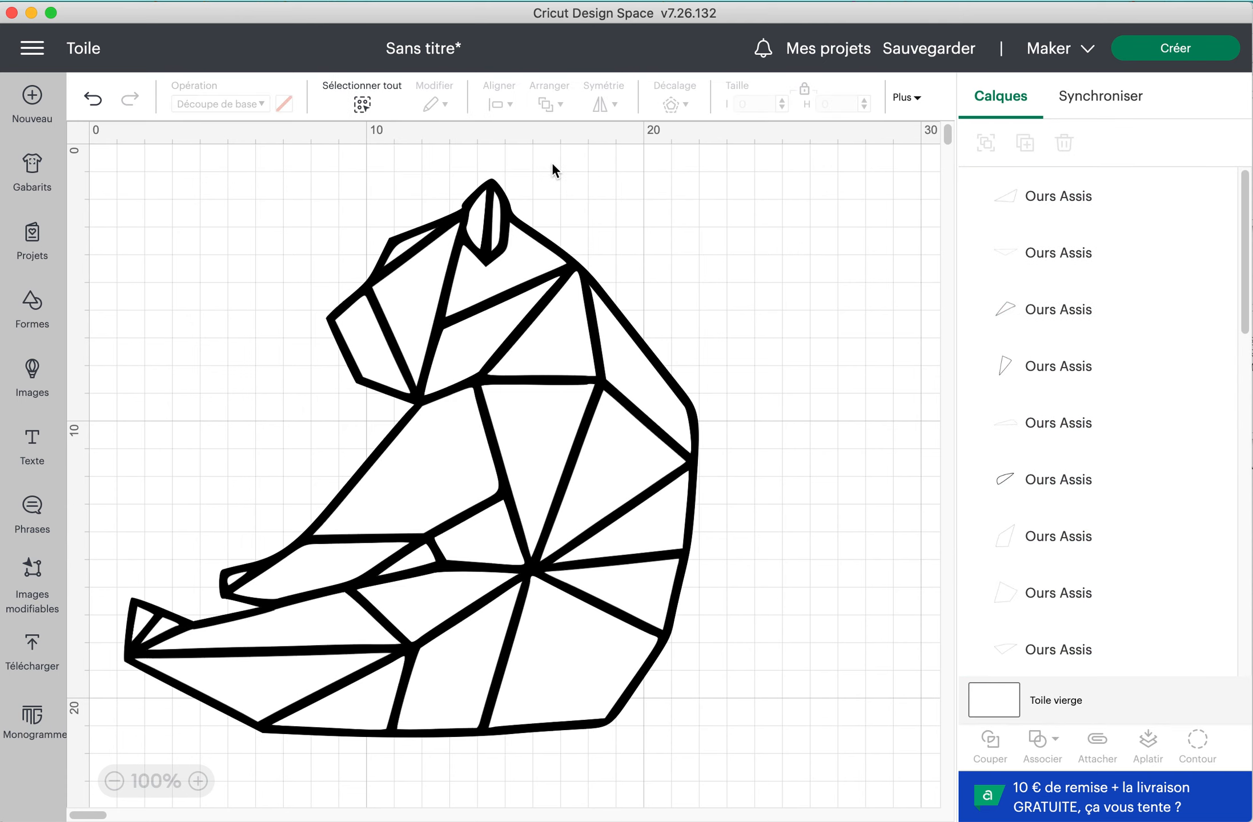
Try moving the head piece beside the ear away from the bear, and undo the move
drag(546, 237, 658, 244)
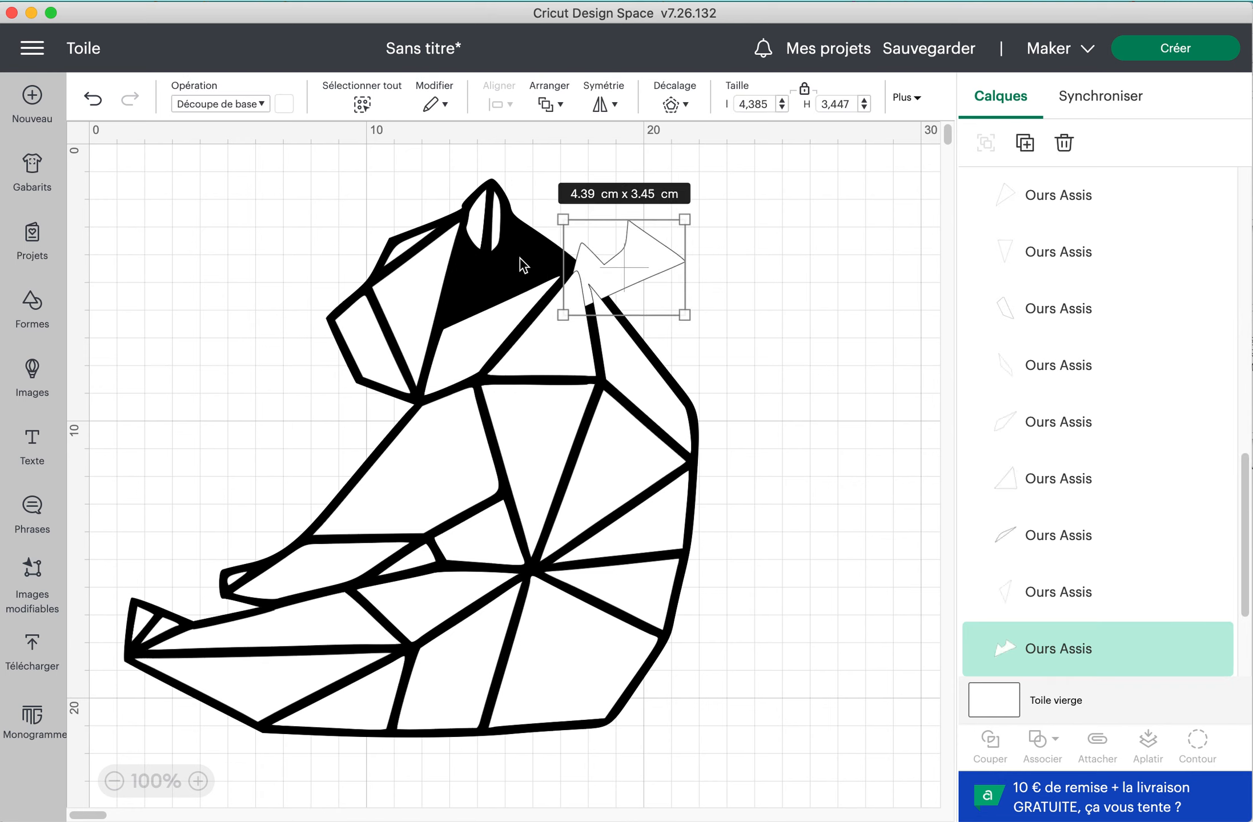
click(779, 266)
key(super+z)
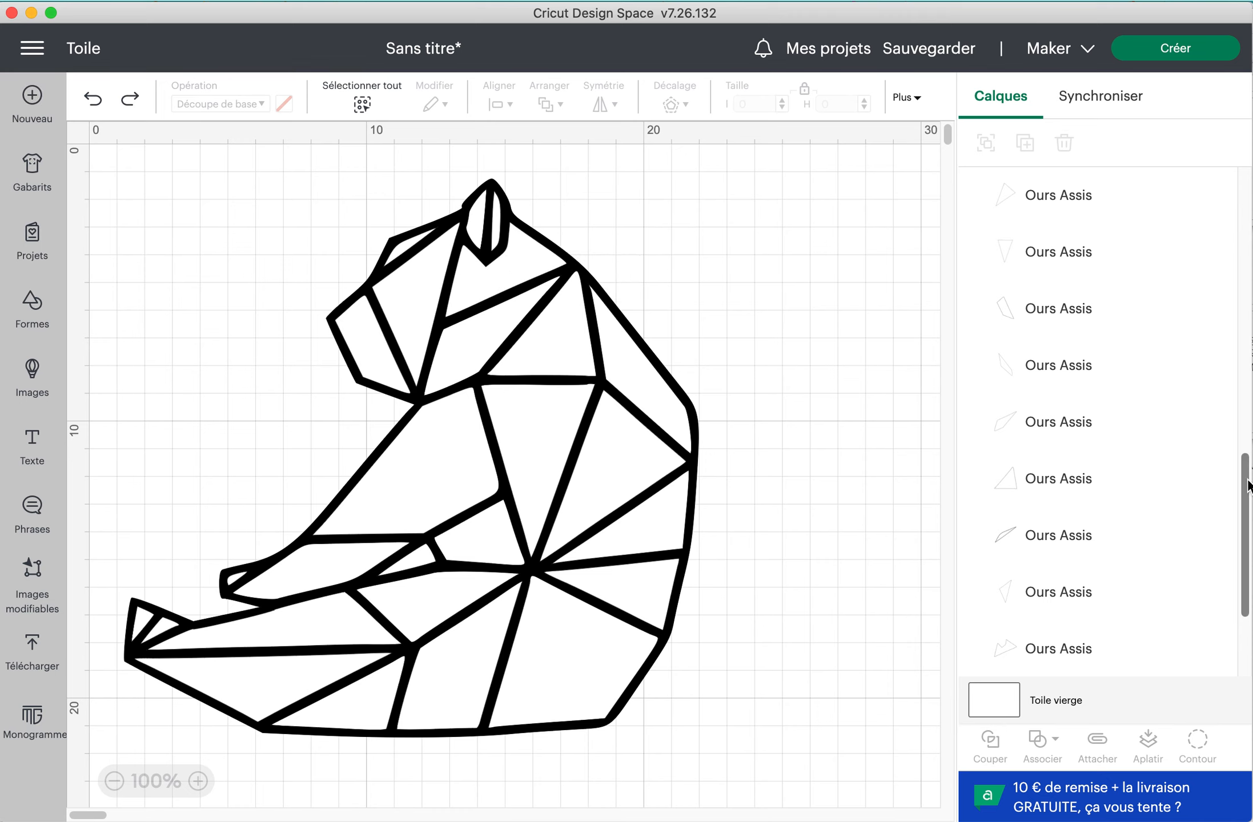
Examine the ungrouped layers by selecting the black bear silhouette and several of the individual white pieces
scroll(1245, 485, down, 3)
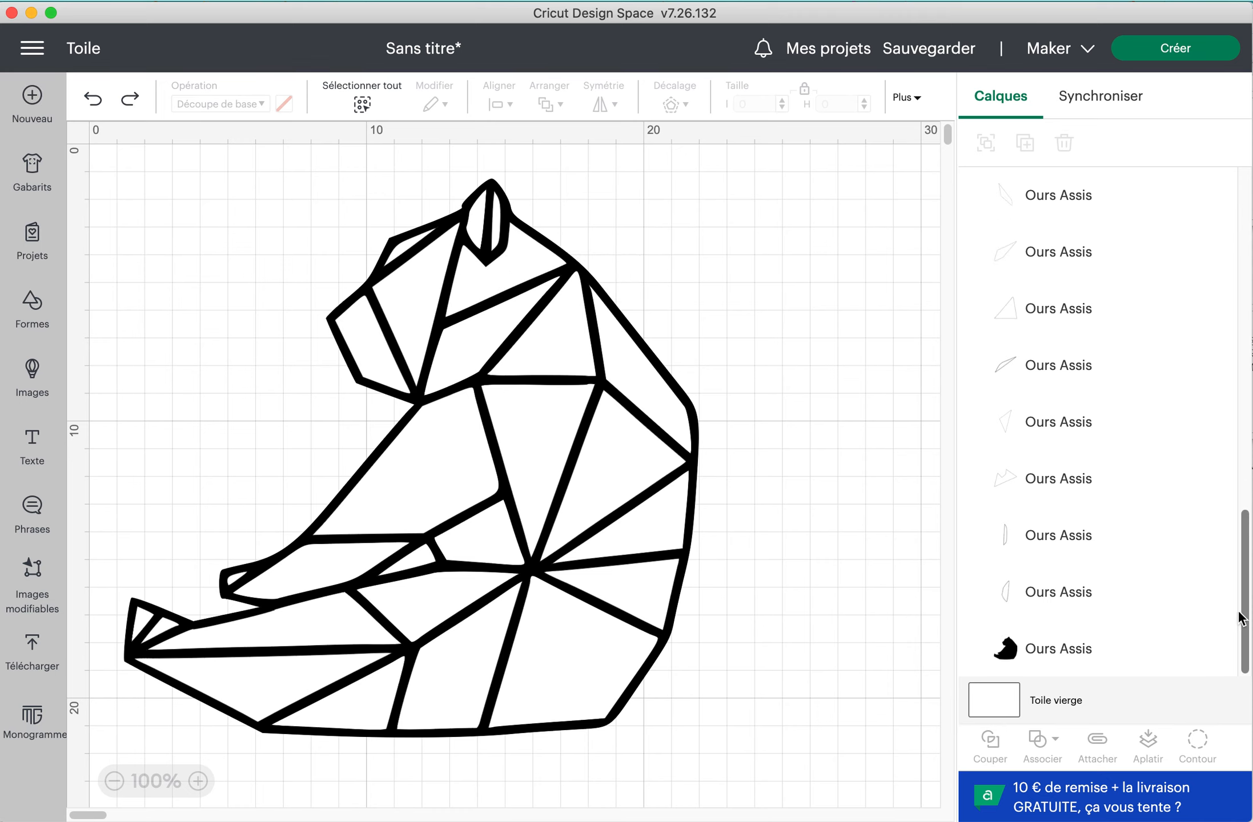
click(1039, 663)
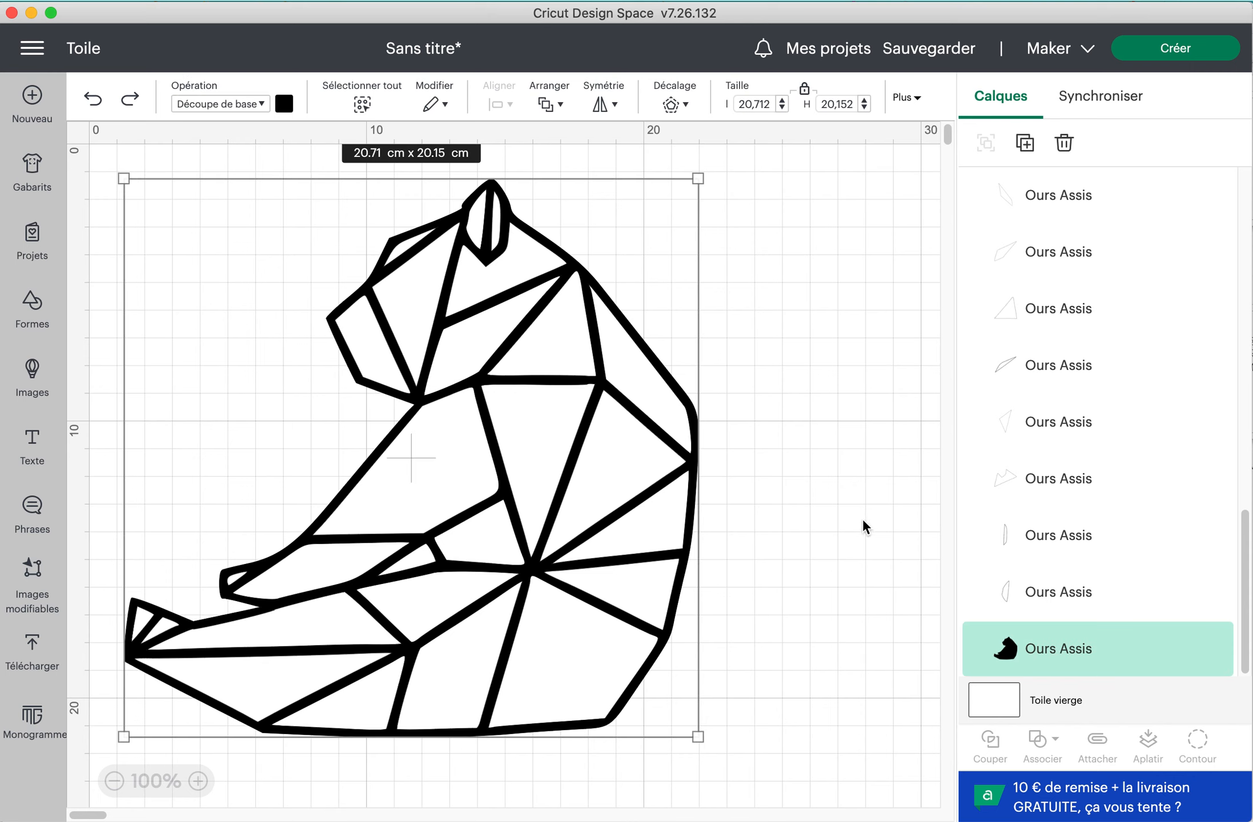
click(1082, 594)
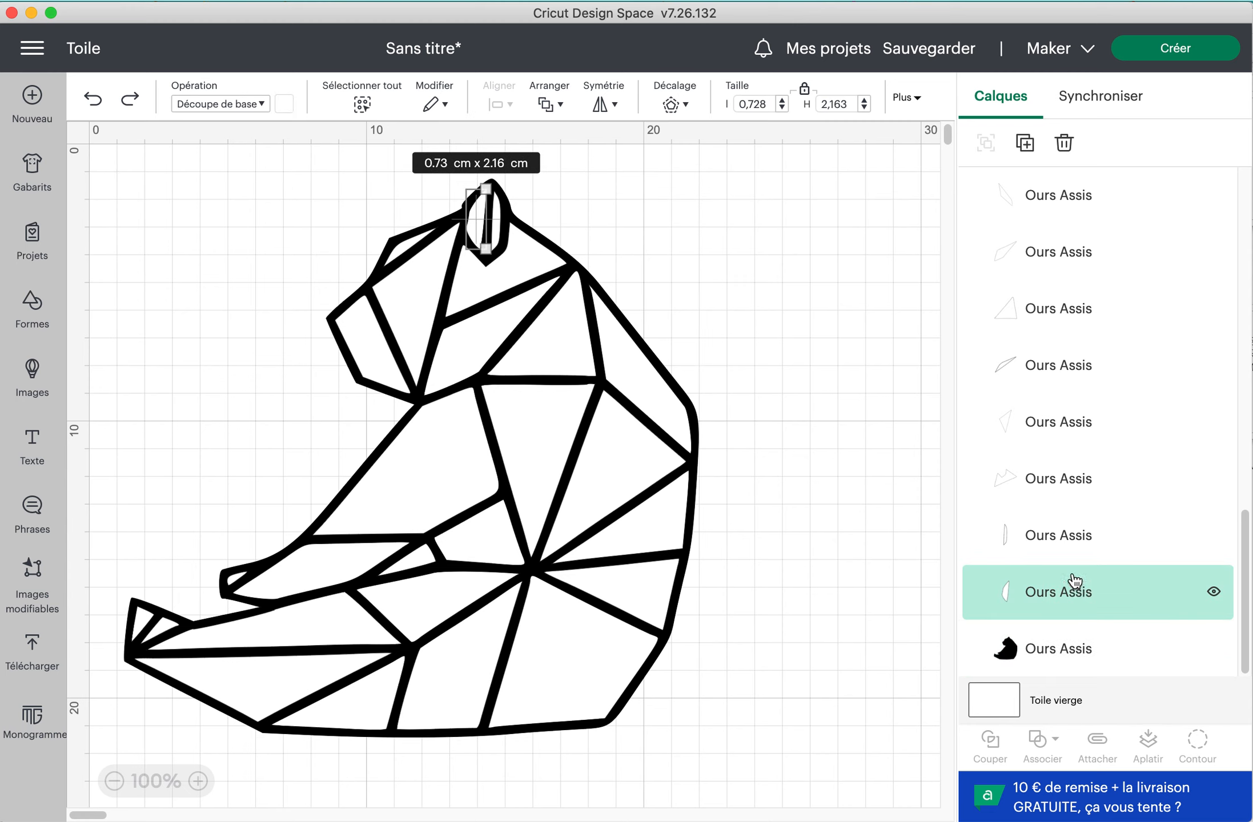
scroll(1067, 534, up, 10)
click(1066, 533)
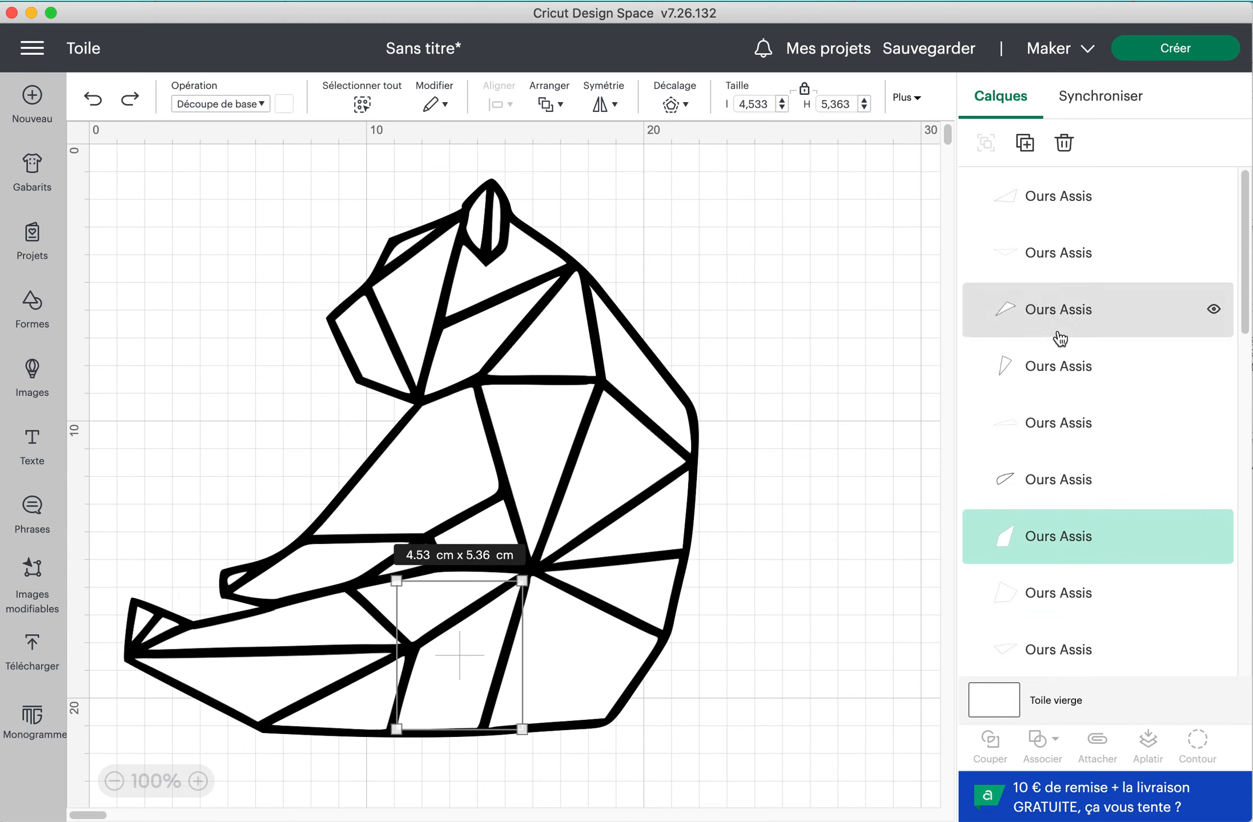
shift+click(1060, 194)
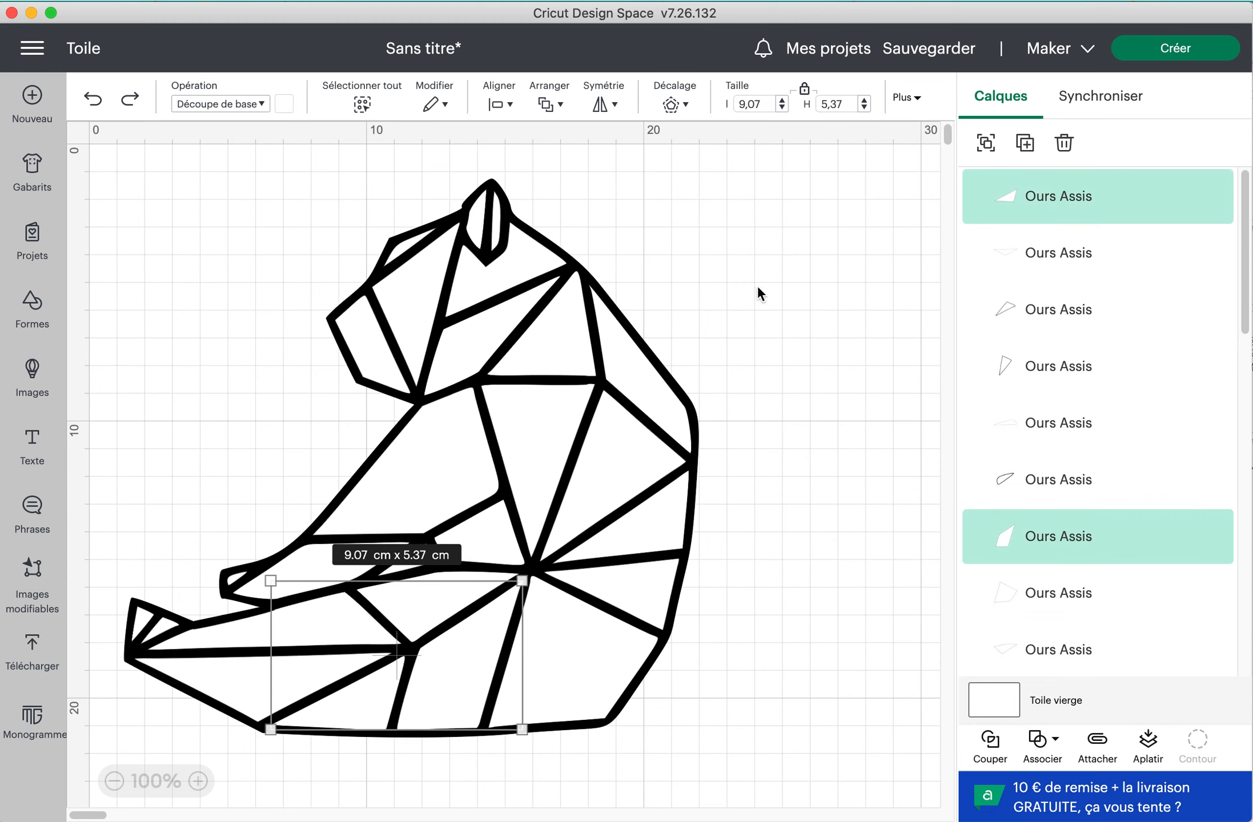
click(692, 408)
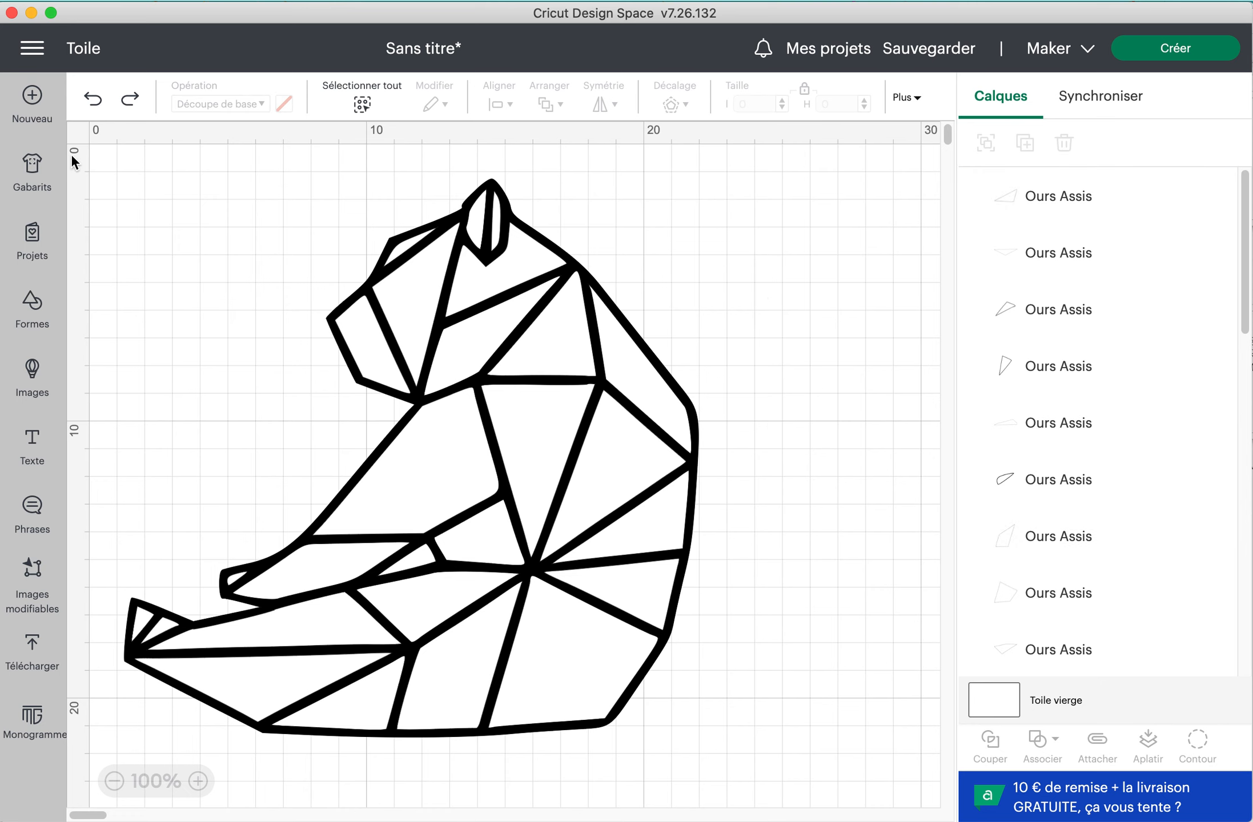
Group all the bear's white pieces, excluding the black silhouette layer, and collapse the group
drag(120, 162, 797, 777)
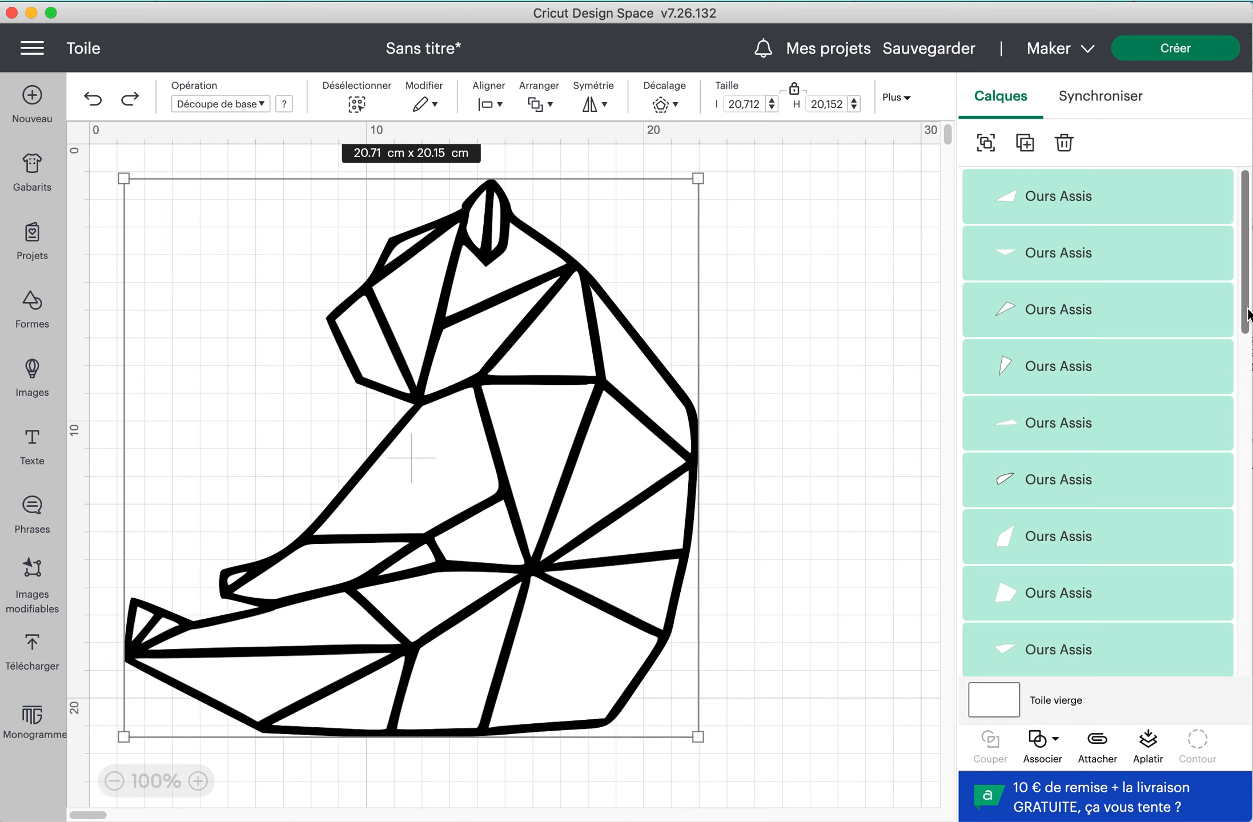
drag(1246, 309, 1236, 699)
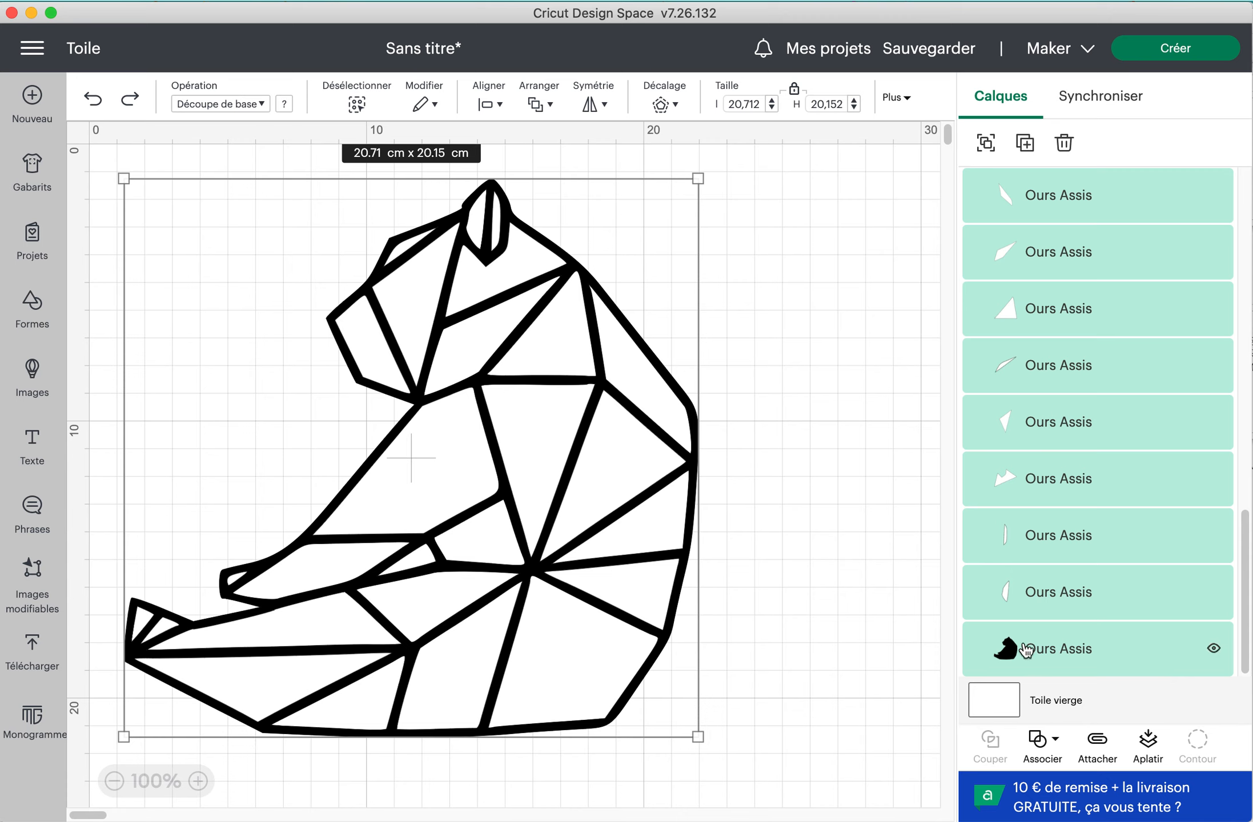
click(1058, 655)
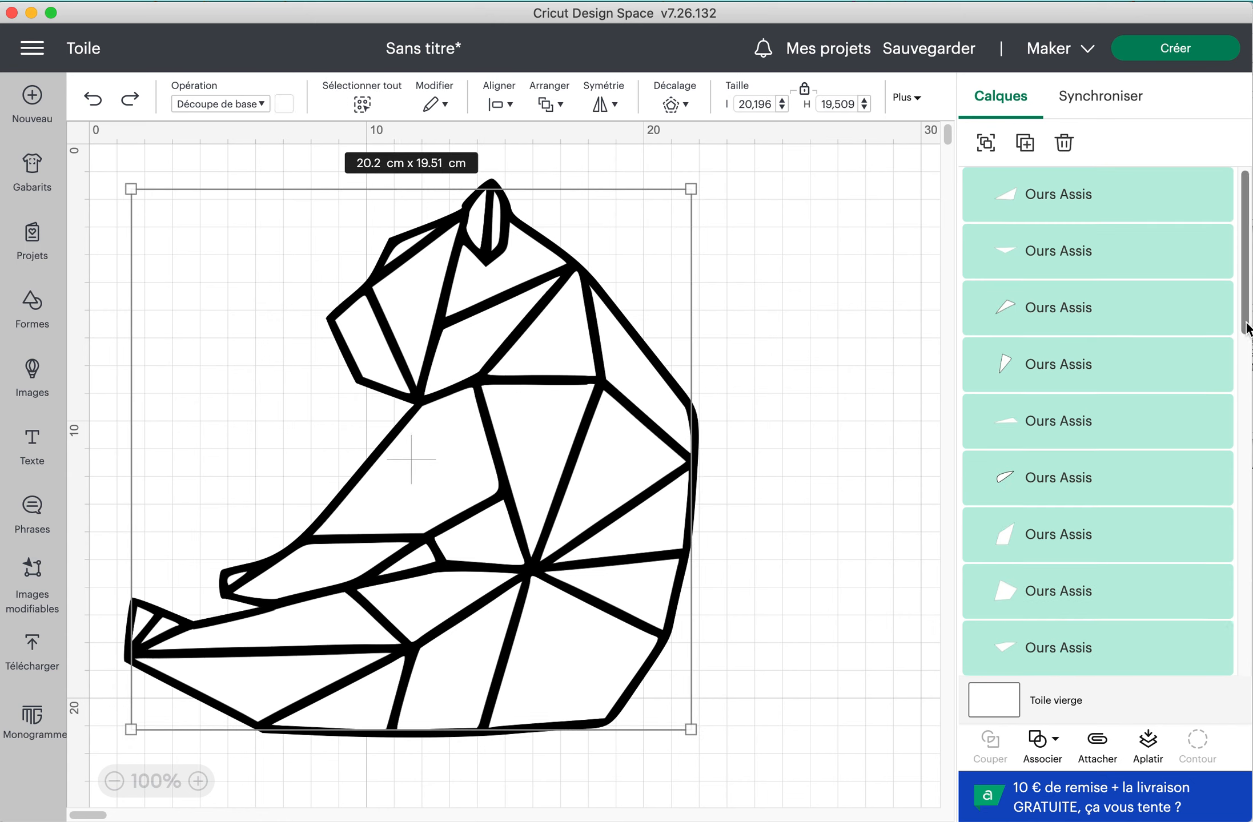
drag(1247, 328, 1216, 698)
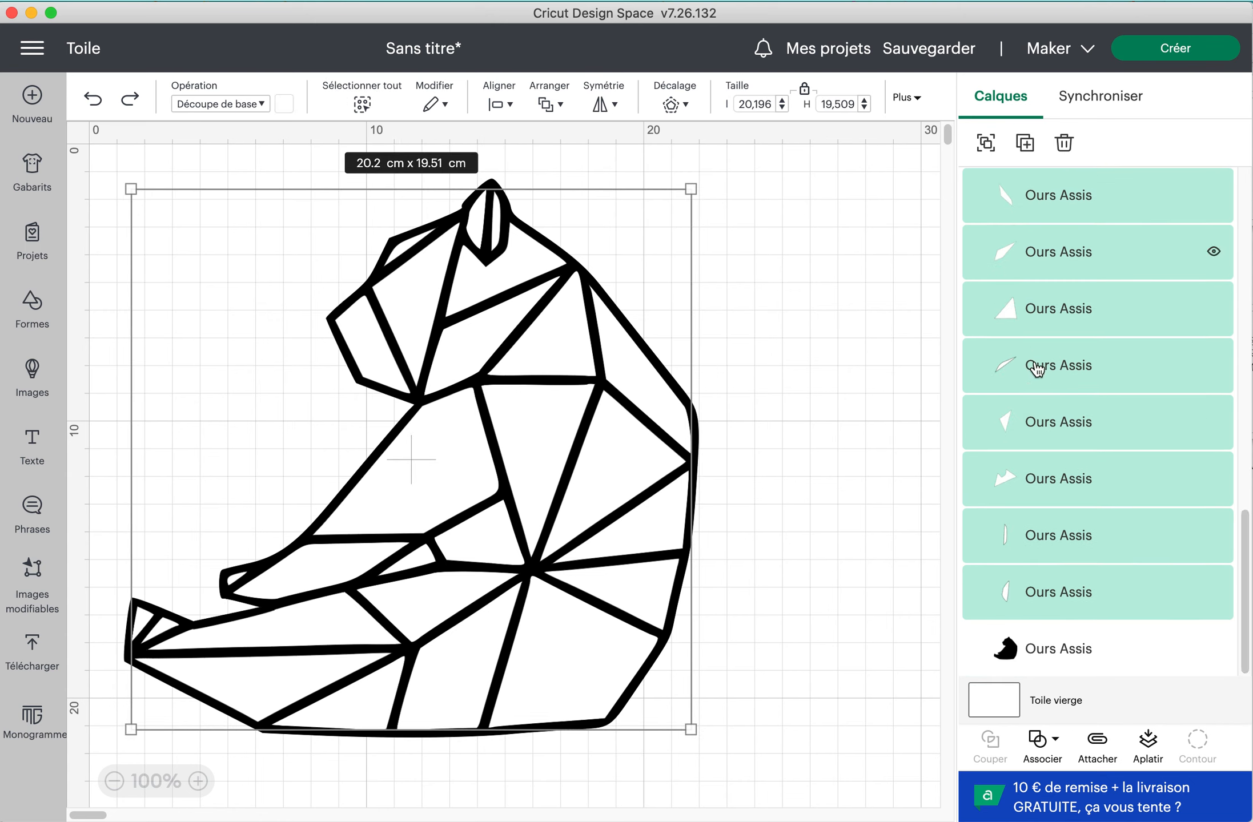
click(986, 142)
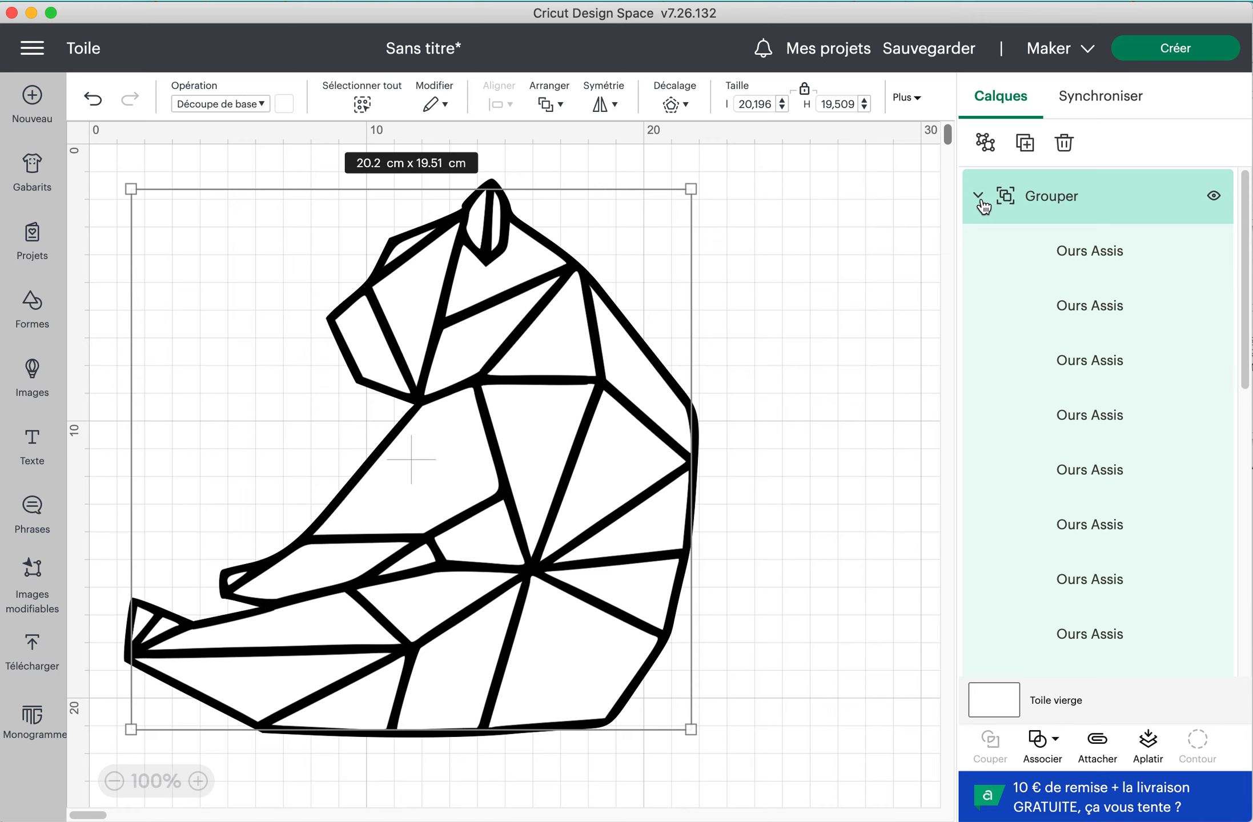
click(977, 195)
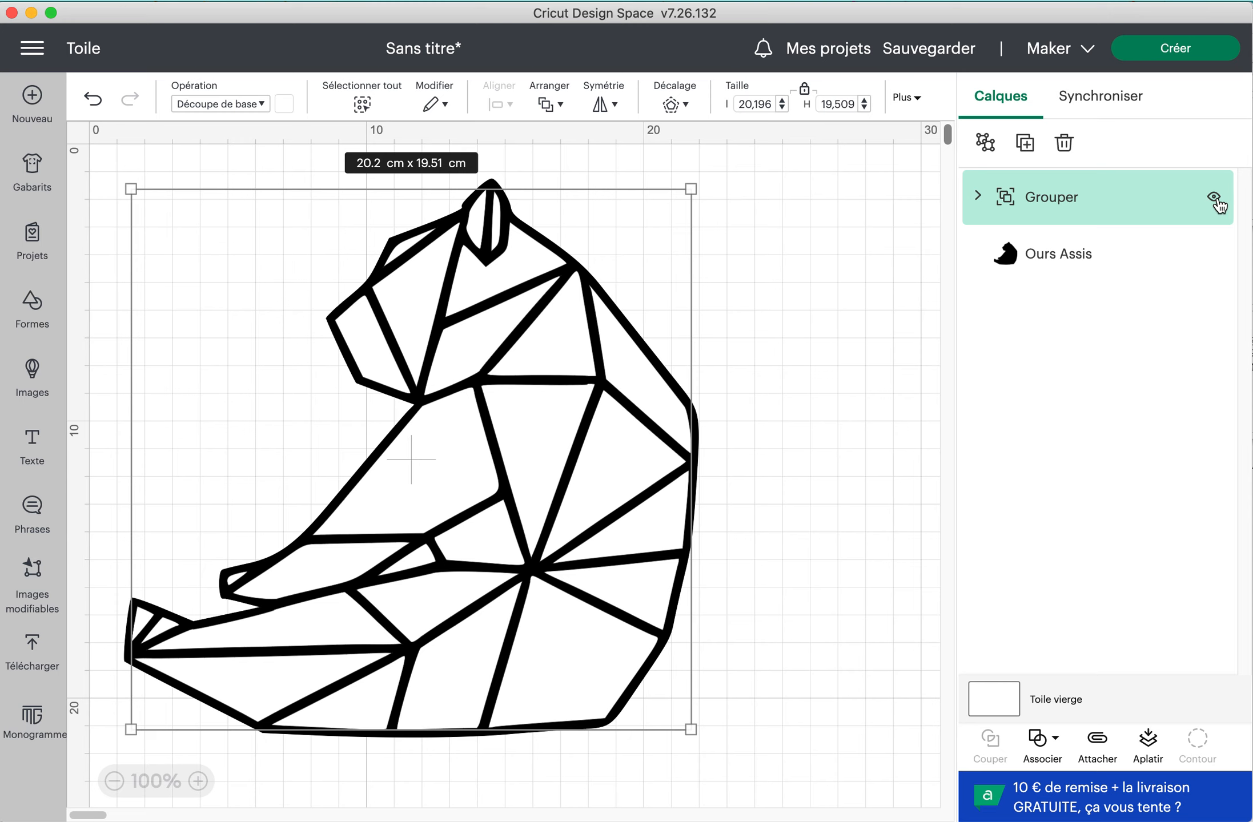
Check the visibility of the grouped white pieces and hide the black Ours Assis silhouette layer
click(1216, 198)
click(1216, 200)
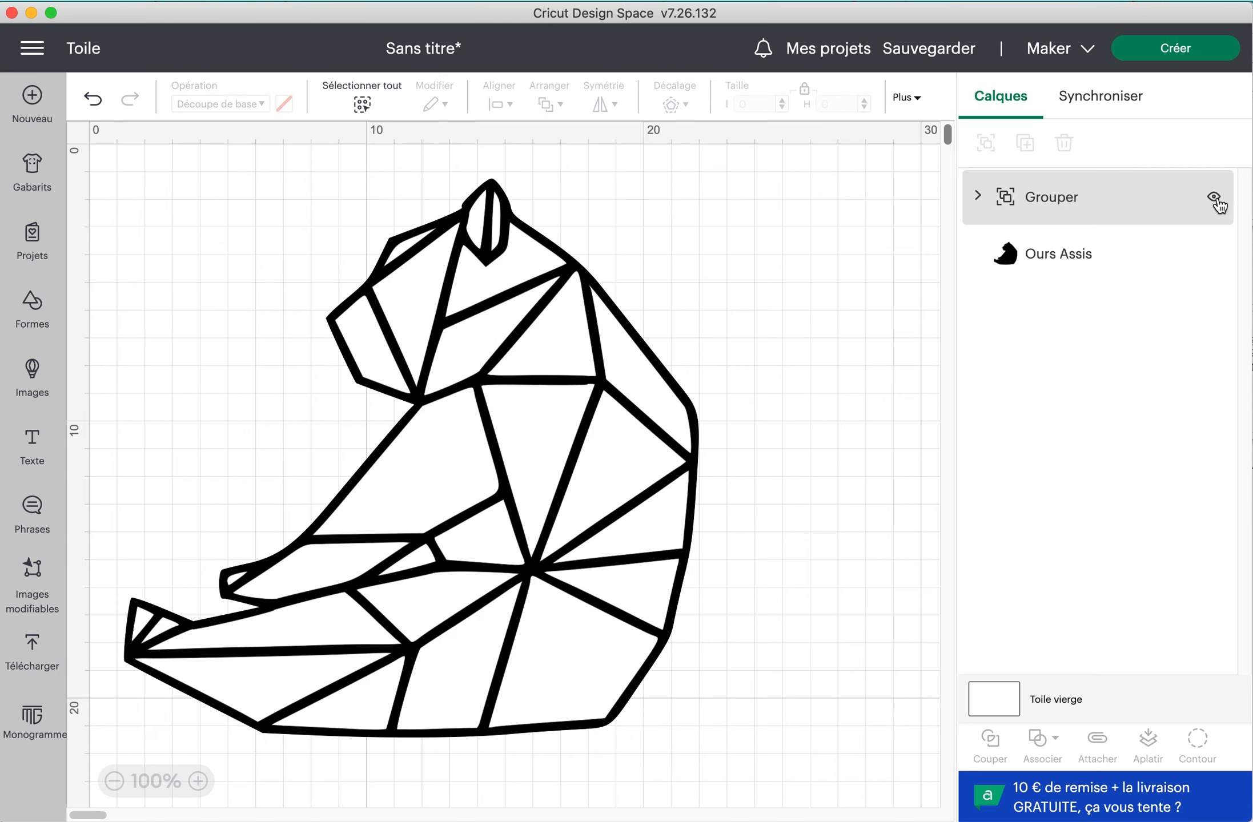
click(1039, 272)
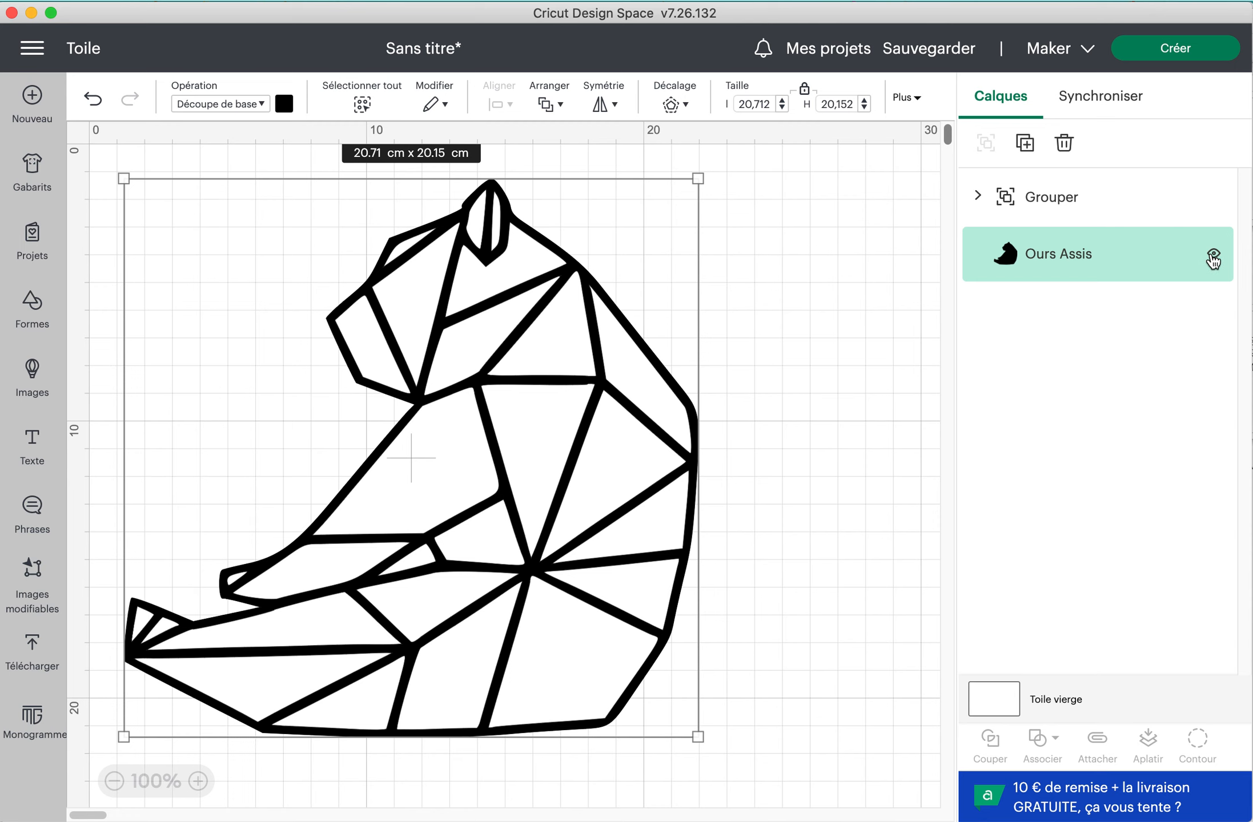
click(1213, 256)
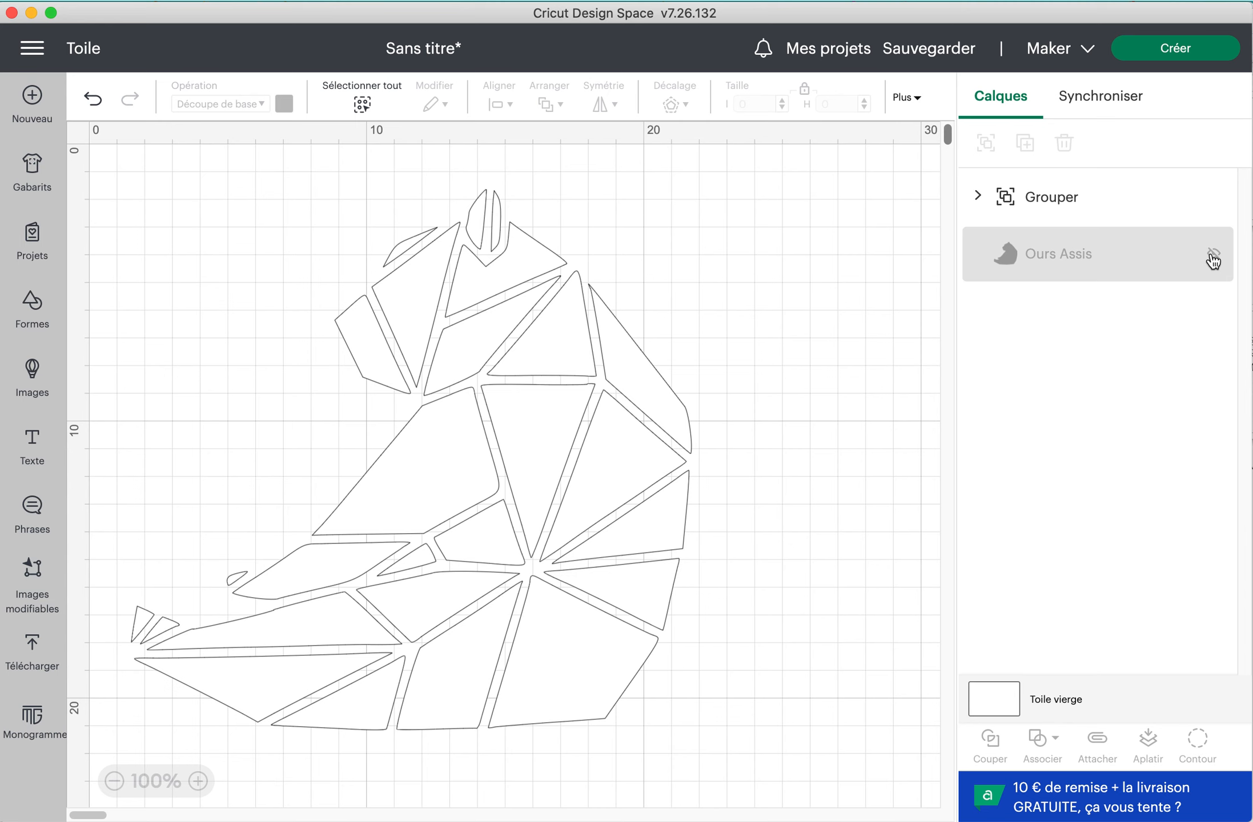
click(1213, 256)
click(1213, 257)
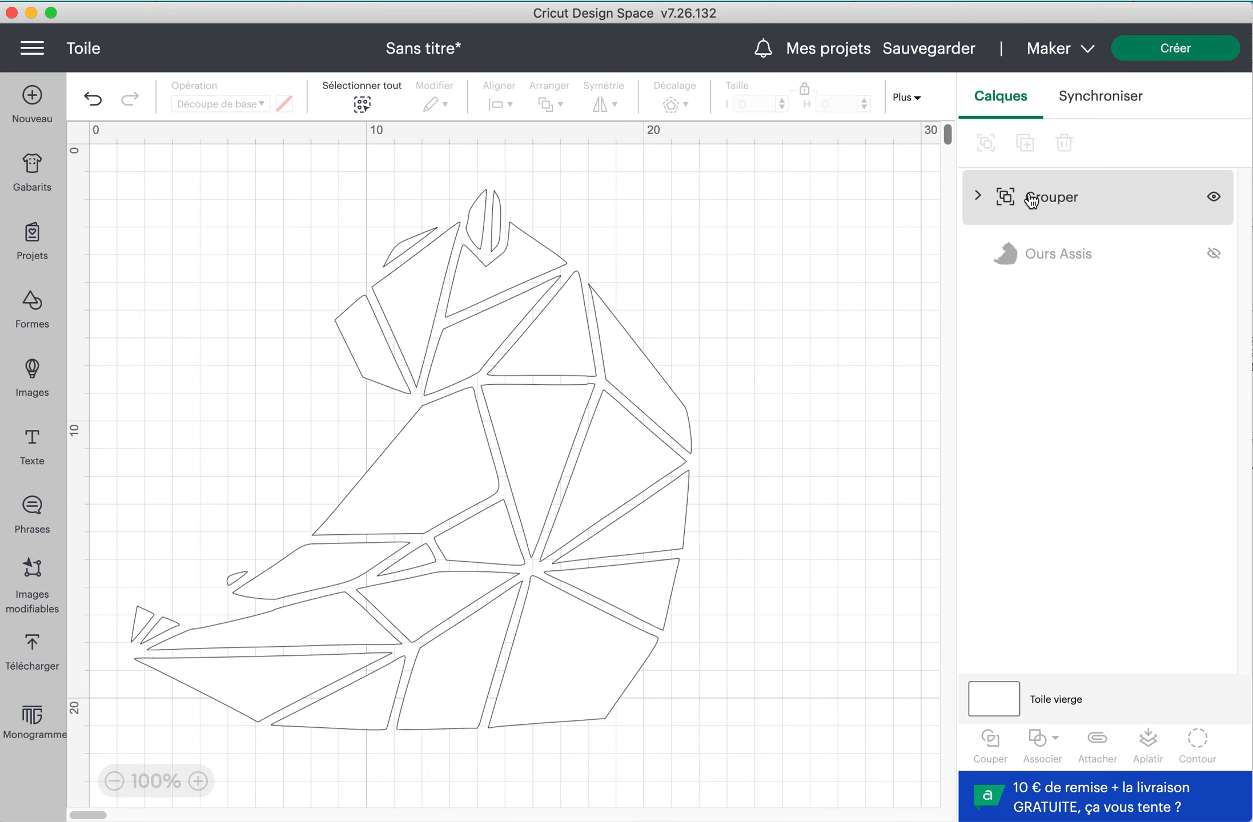
Apply an inward offset of -0,1 cm to the grouped pieces, with rounded corners and welded offsets
click(1029, 200)
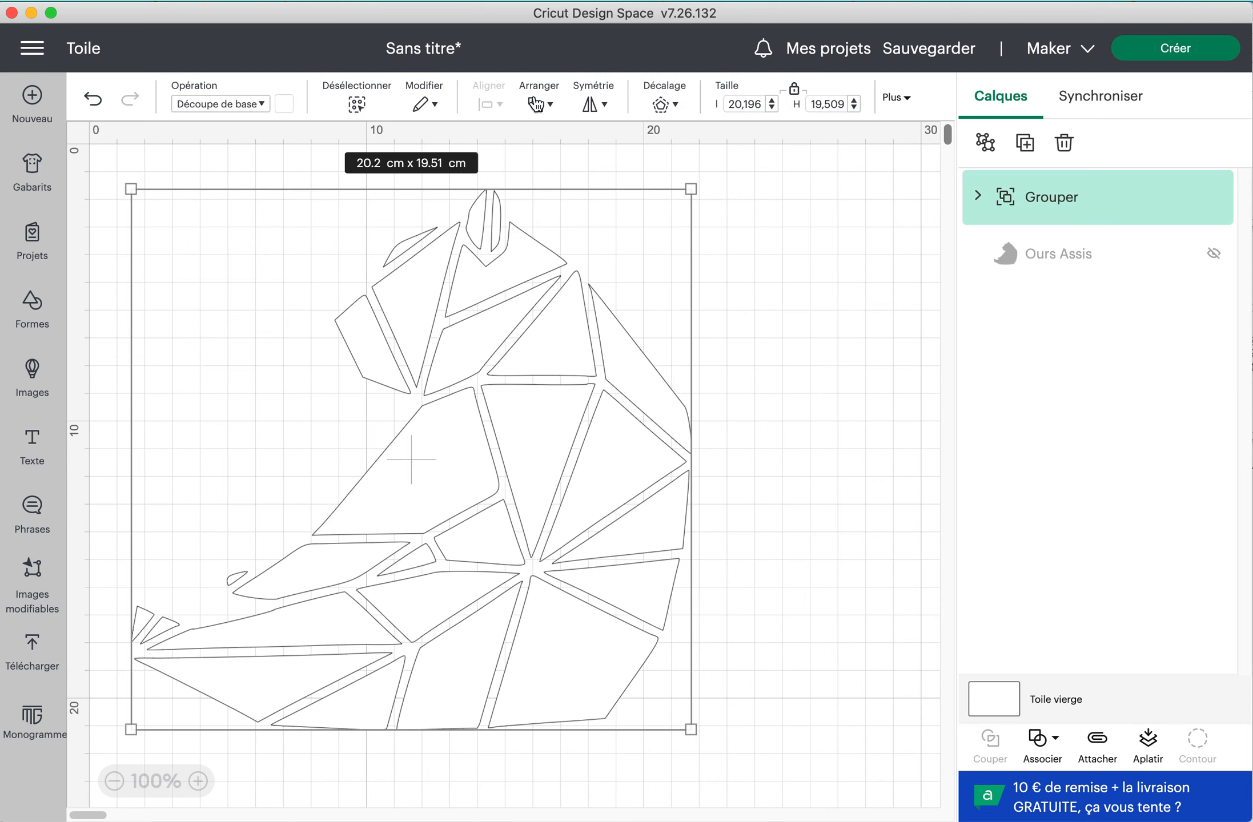
click(668, 108)
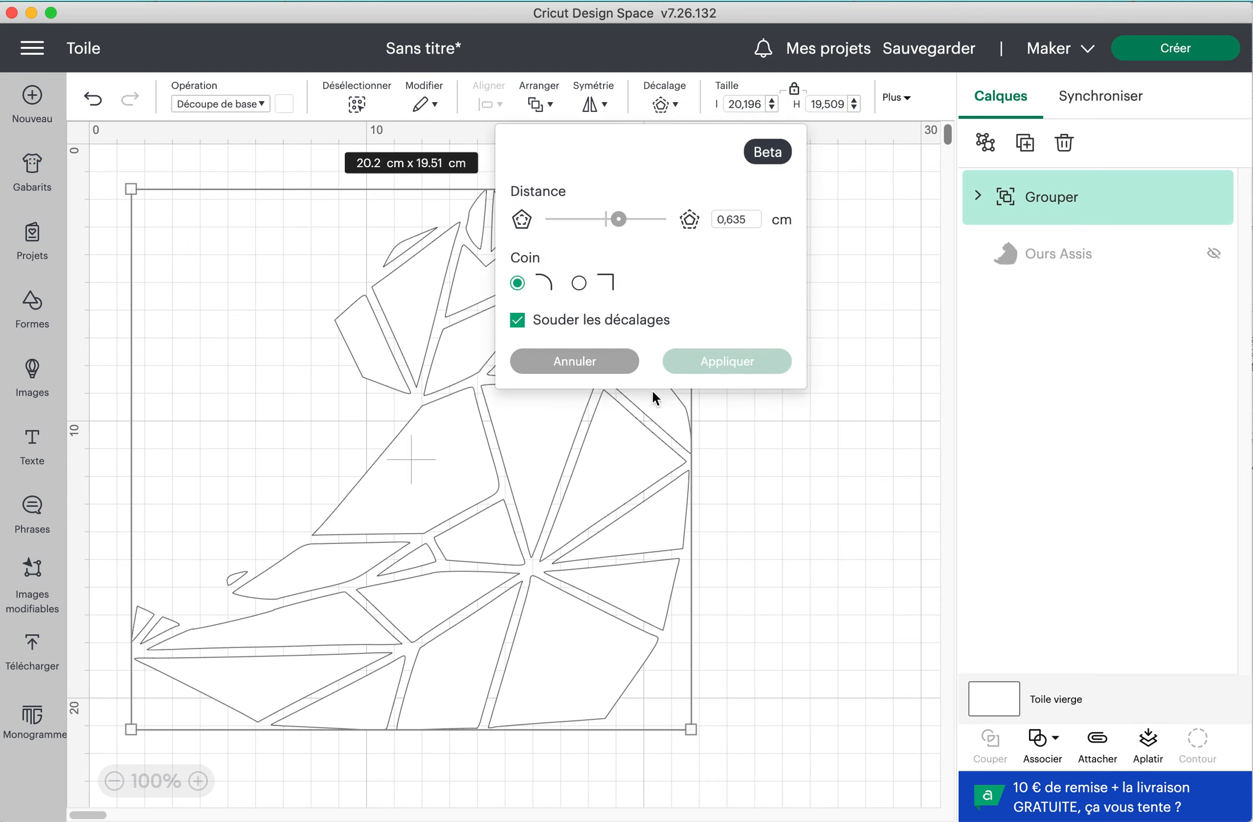
click(736, 220)
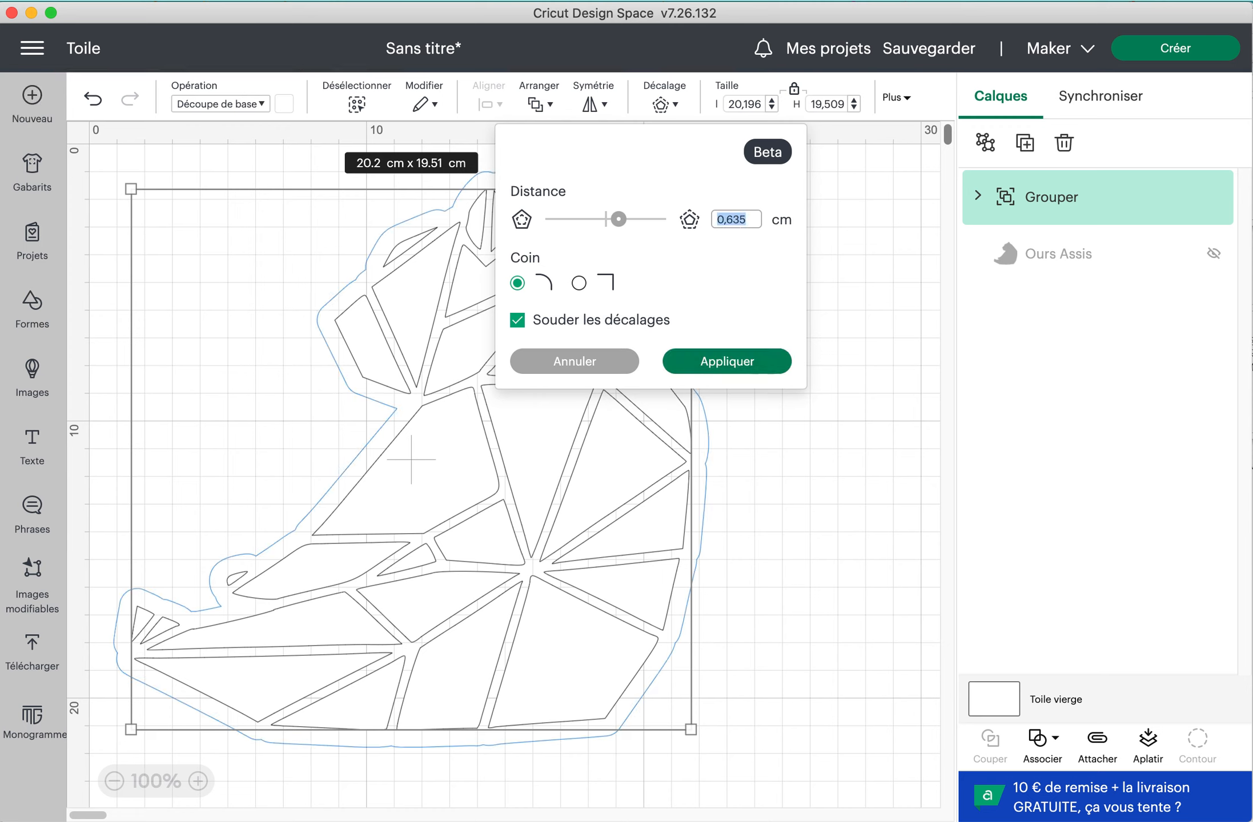
key(BackSpace)
text(-0,1)
click(734, 365)
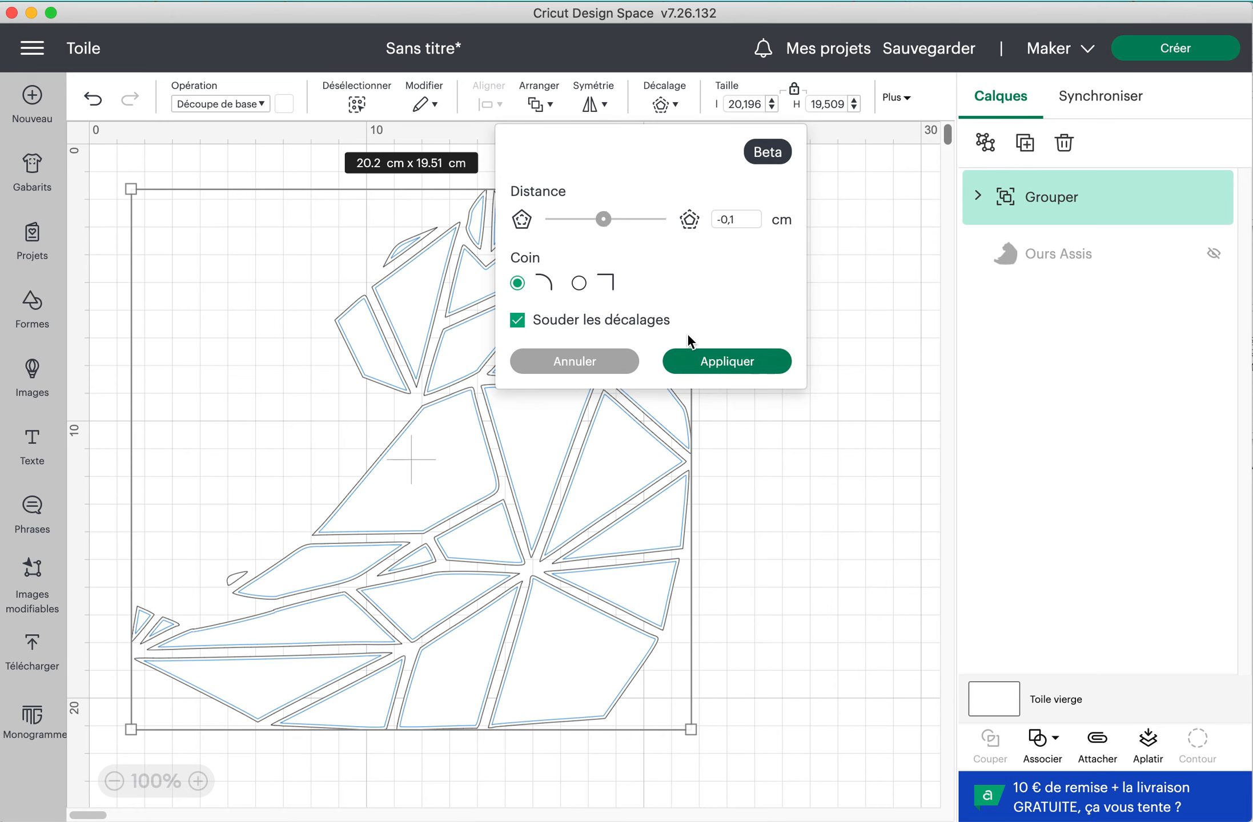
click(752, 371)
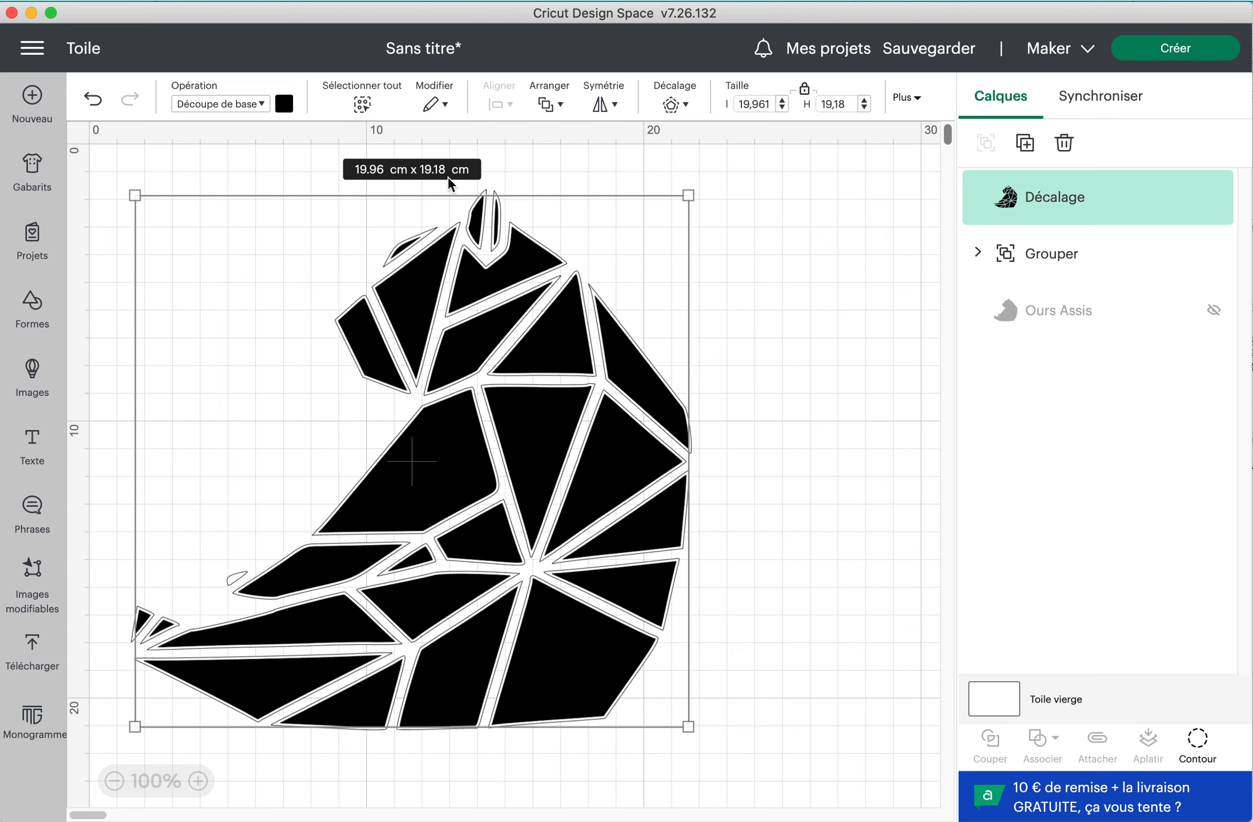
Colour the offset layer red and examine up close its margin to the original outlines
click(288, 104)
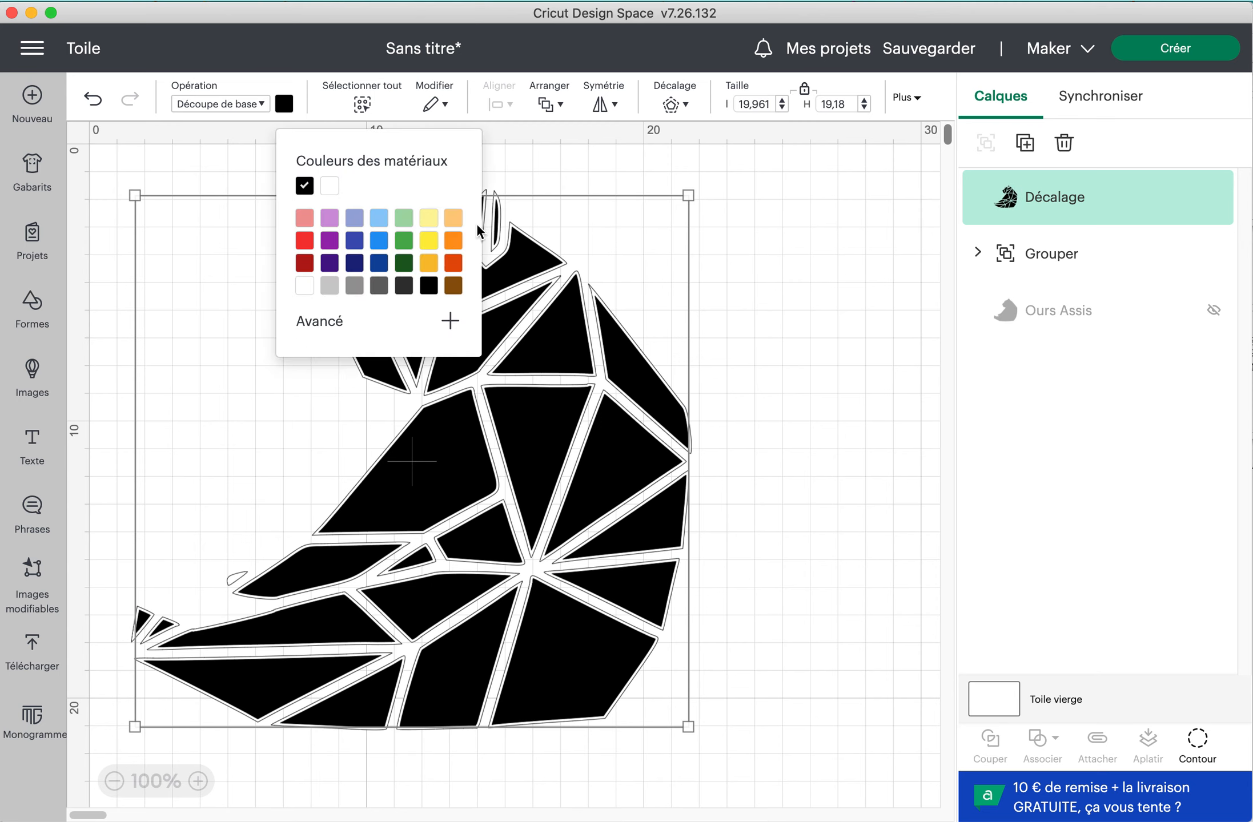
click(303, 246)
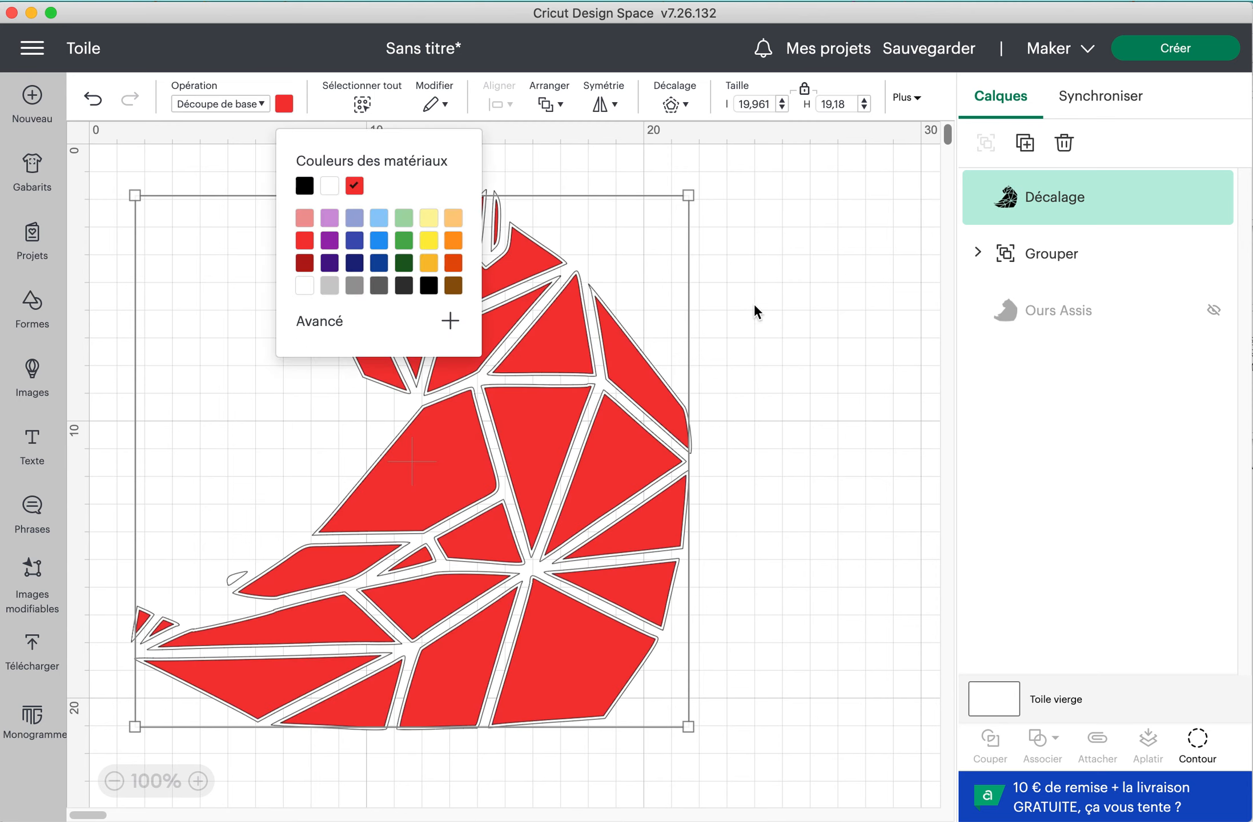
click(881, 324)
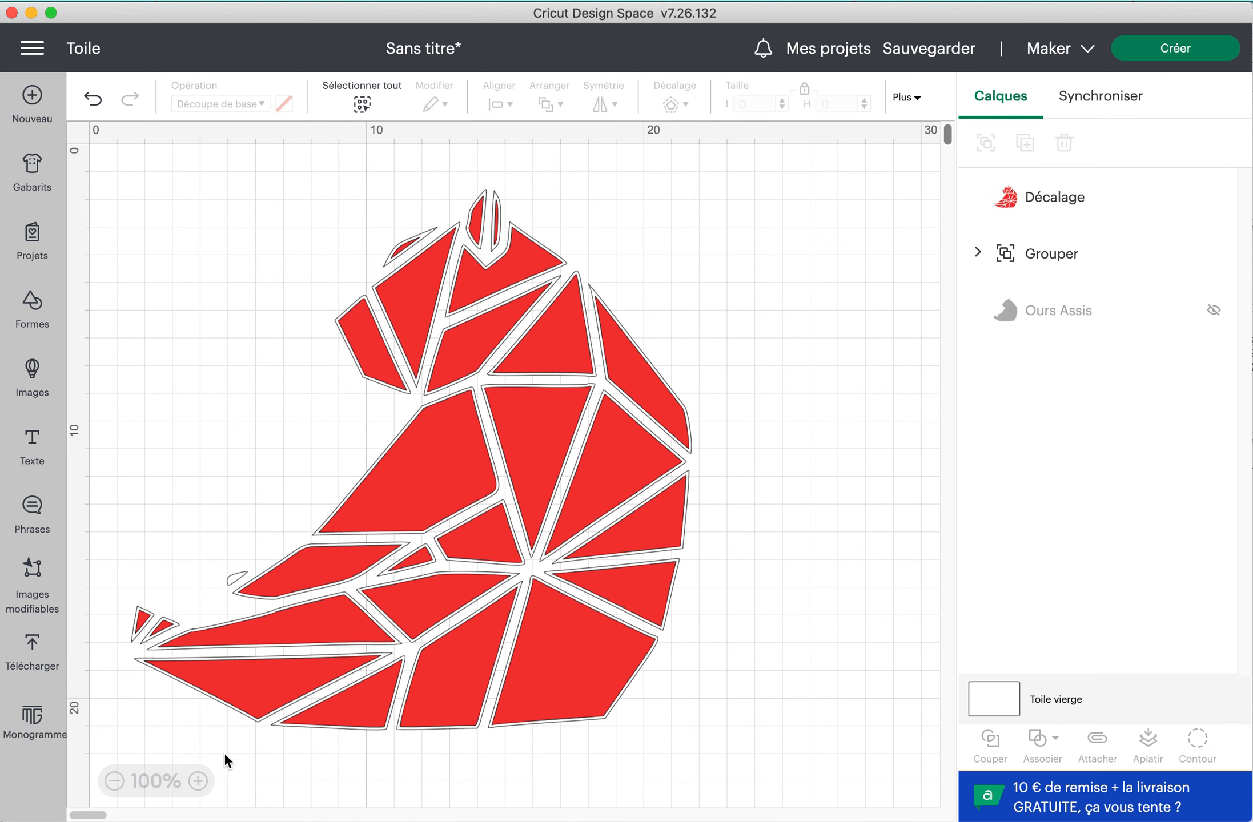
click(197, 781)
click(197, 780)
click(198, 781)
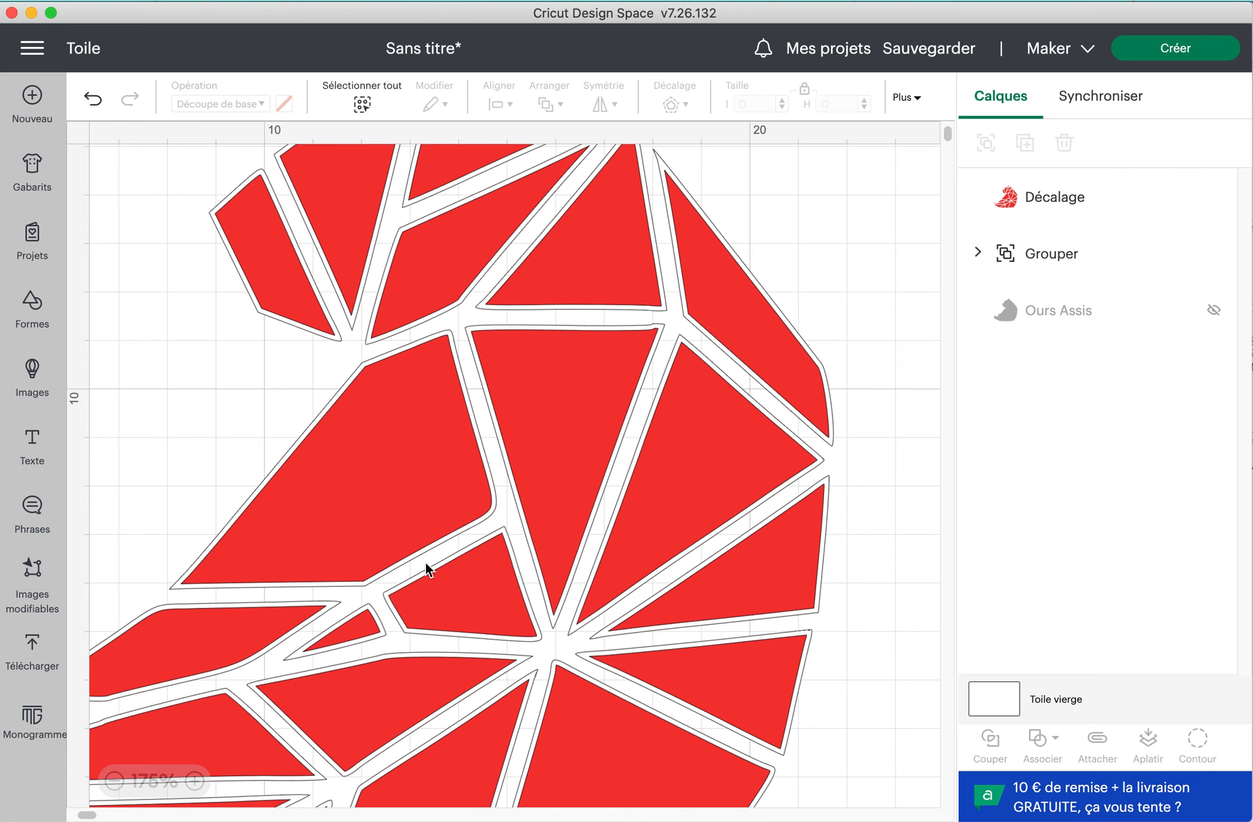
Make the hidden black Ours Assis silhouette layer visible again behind the red offset pieces
click(436, 394)
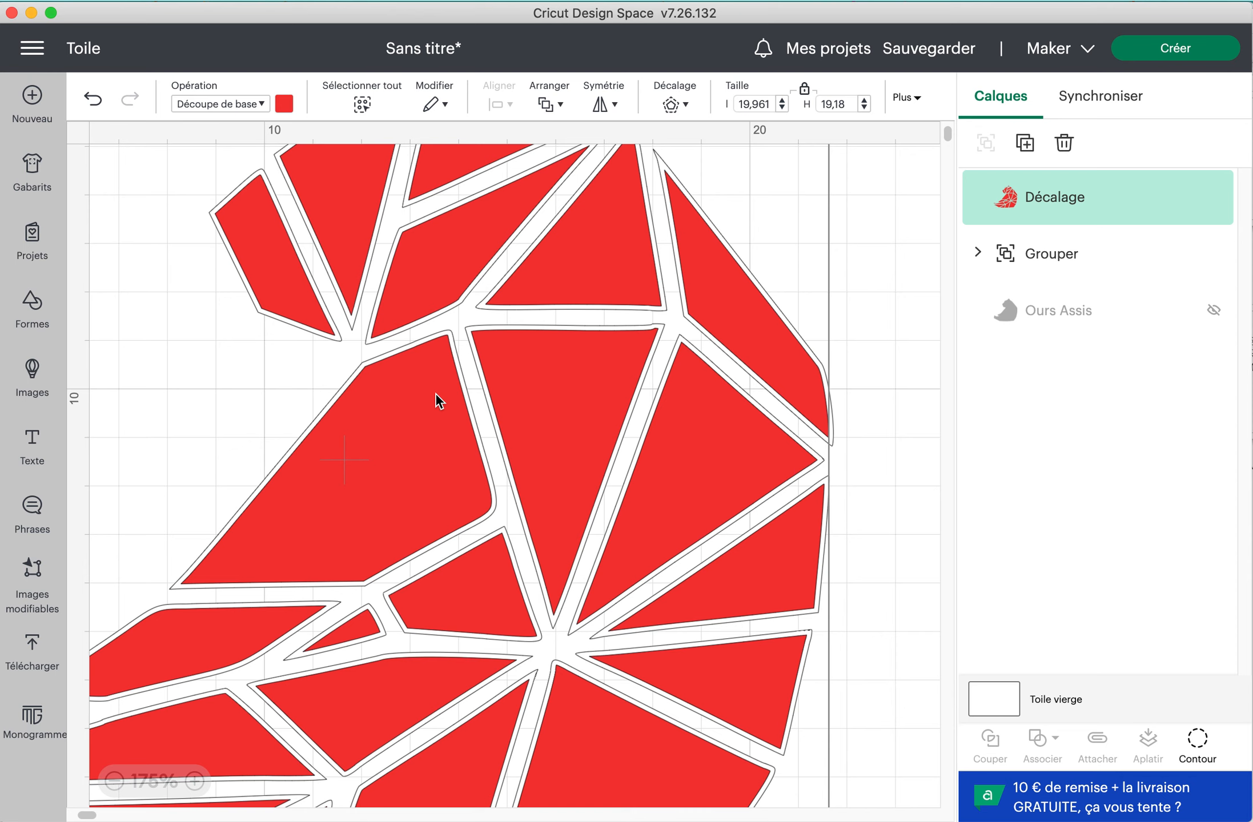
click(875, 406)
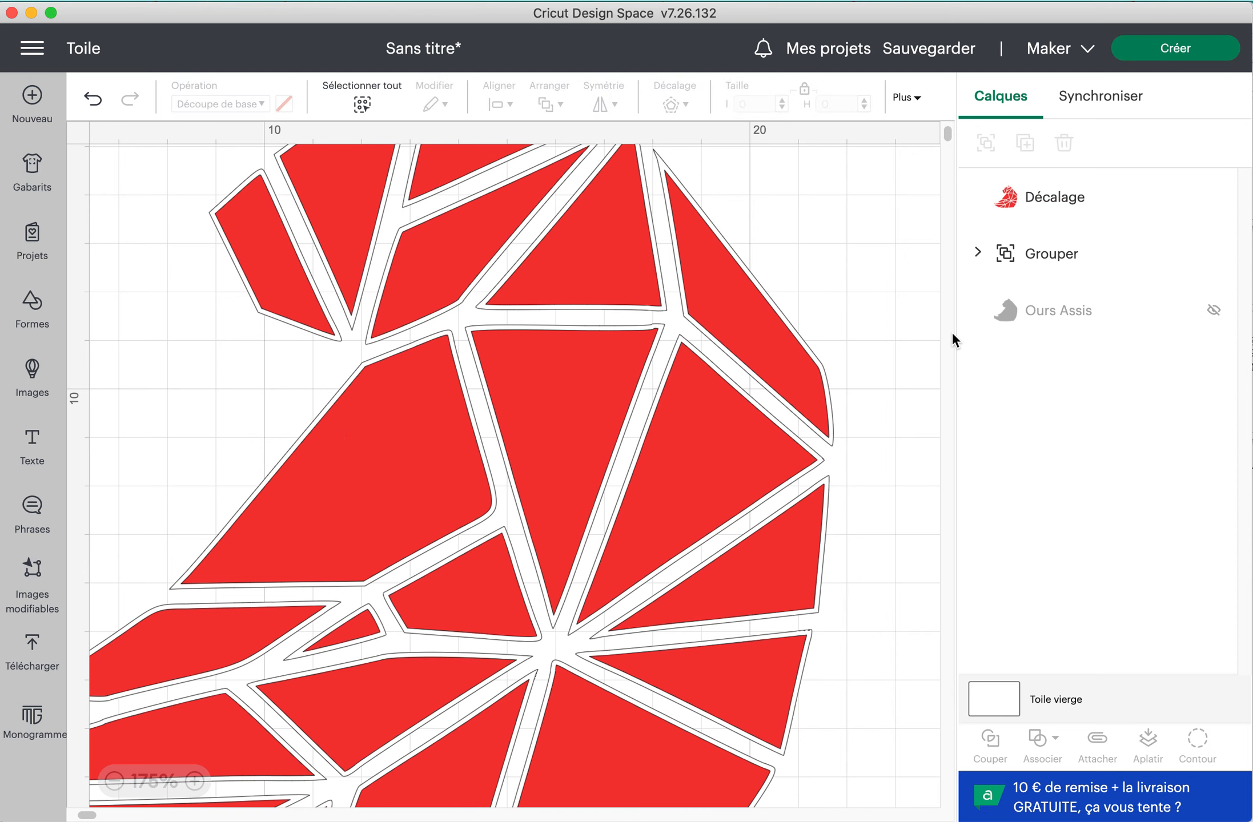
click(1048, 316)
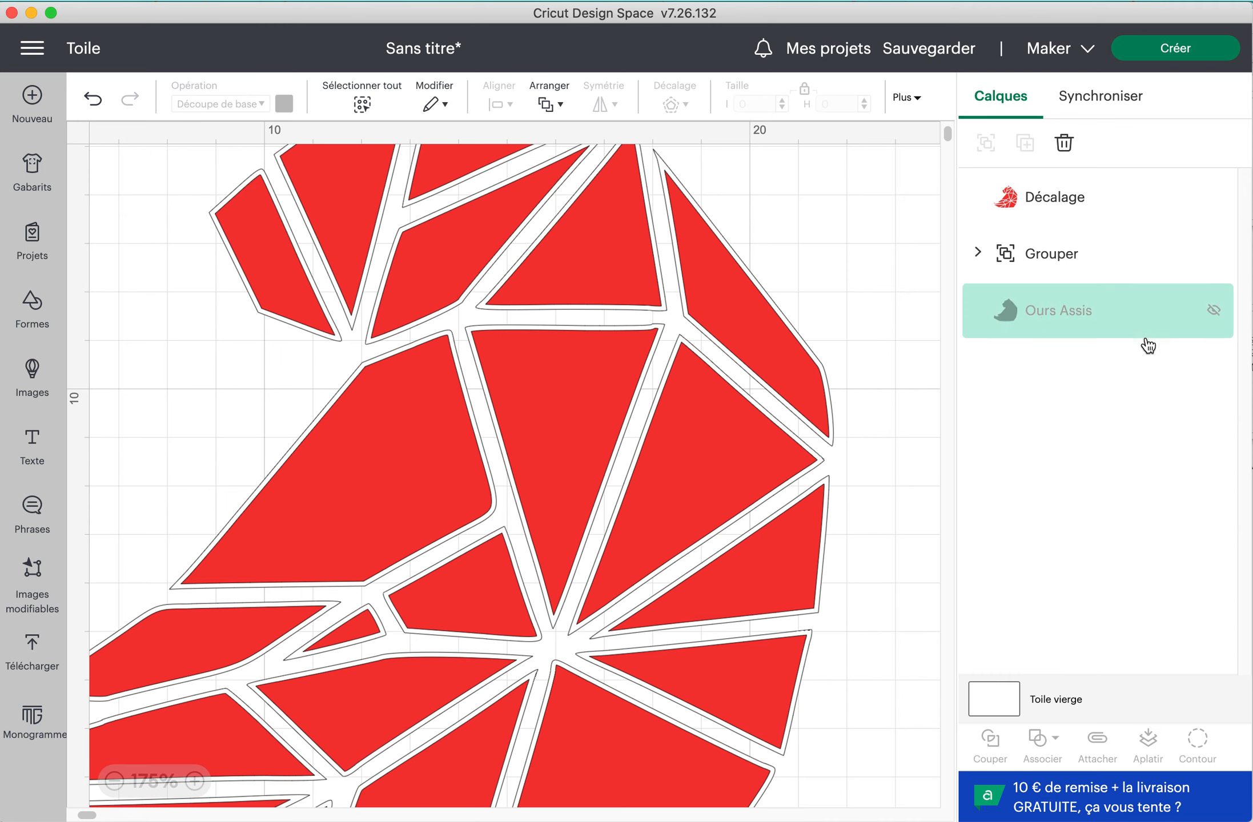
click(1214, 316)
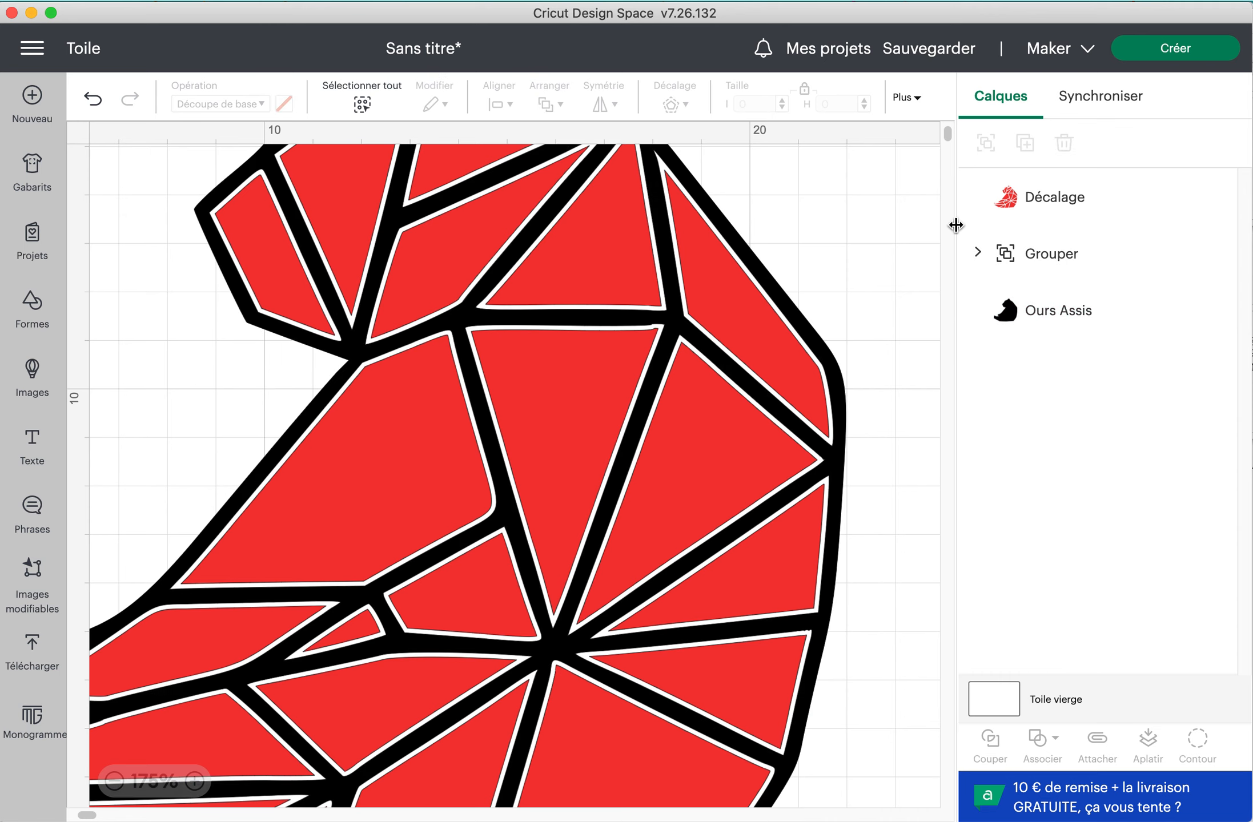
Delete the group of original white pieces, keeping the red offset layer and the black silhouette
scroll(669, 354, up, 5)
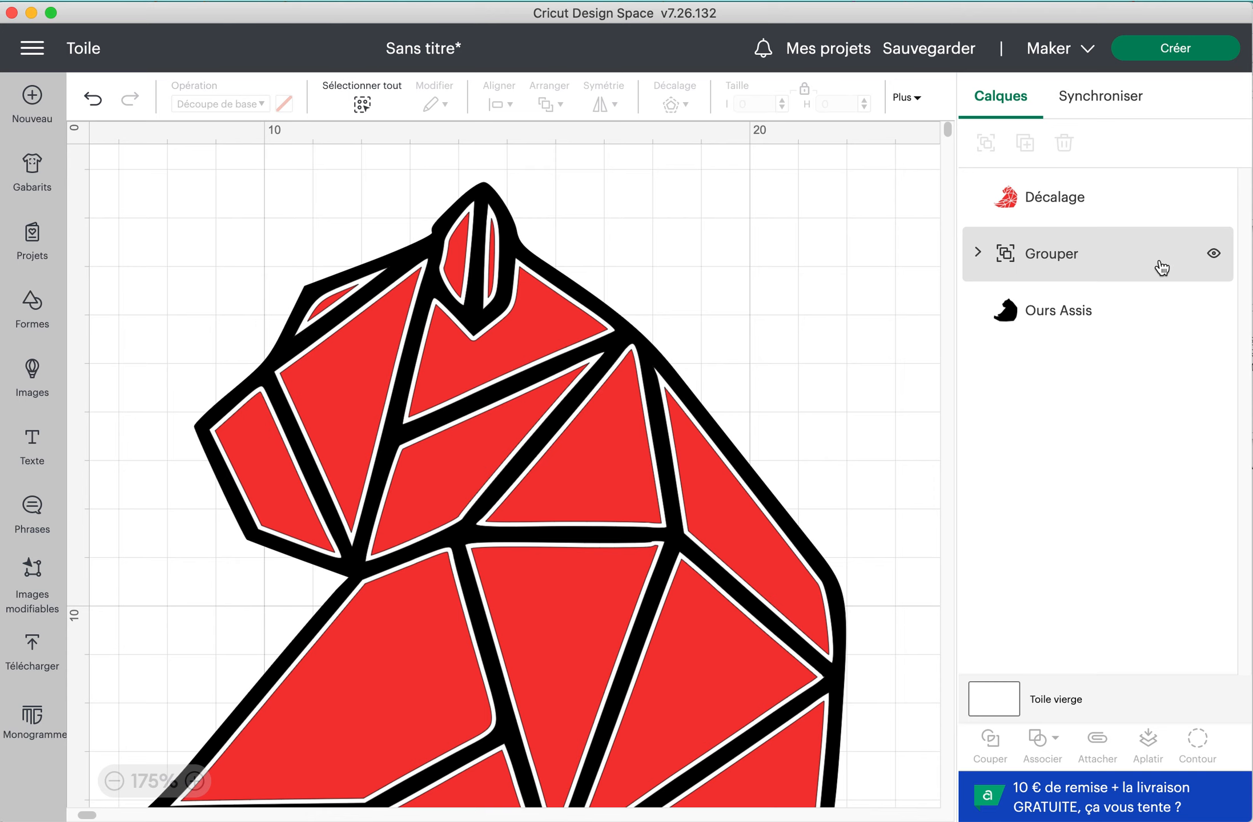
click(1033, 257)
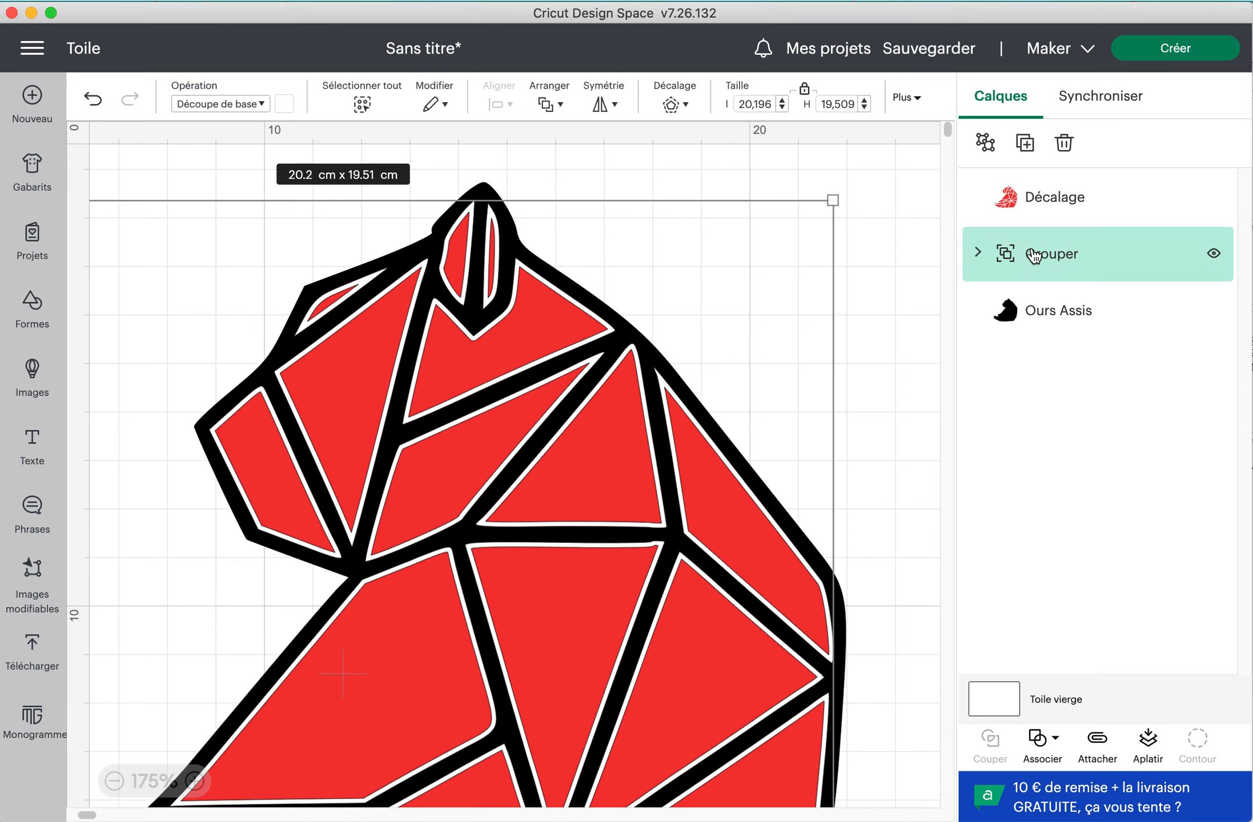
key(Delete)
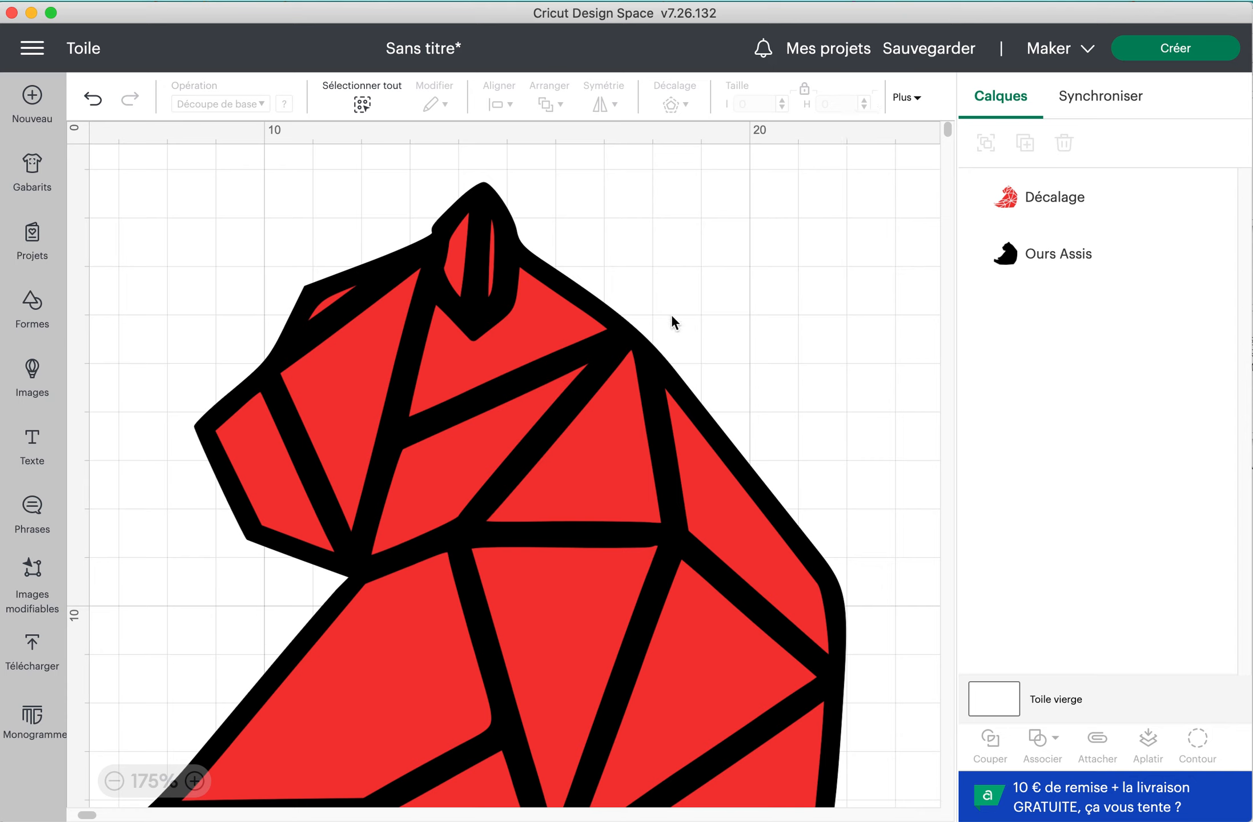
Apply a further inward offset of -0,1 cm with rounded corners to the red layer and colour the new offset blue
click(1045, 197)
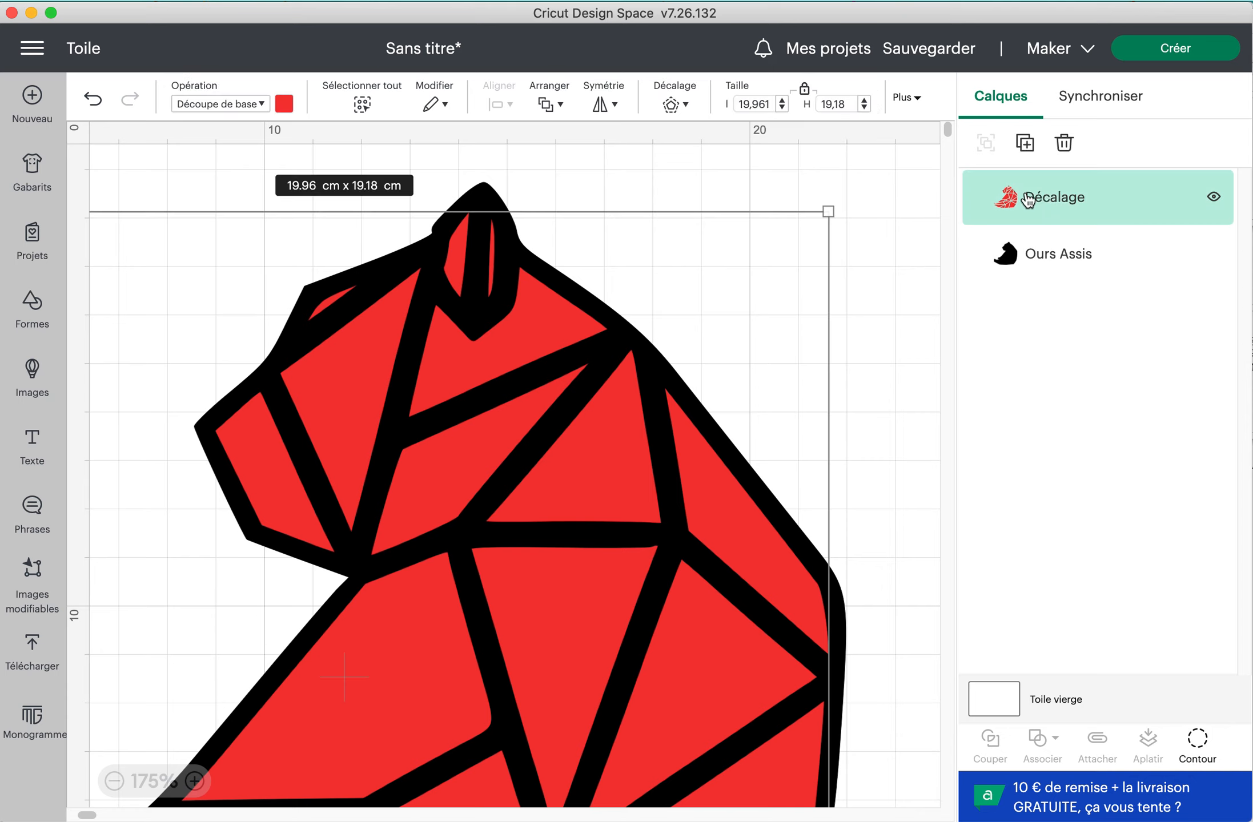
click(677, 104)
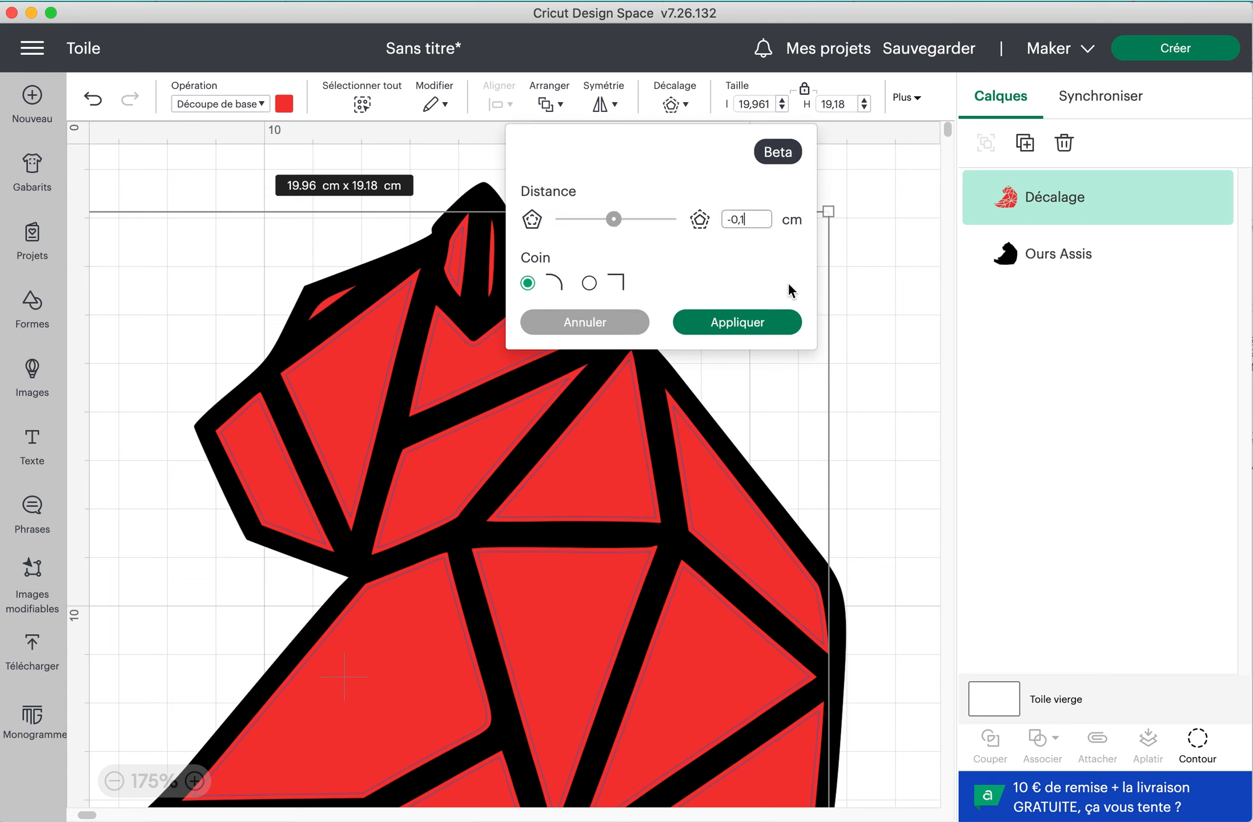
click(758, 336)
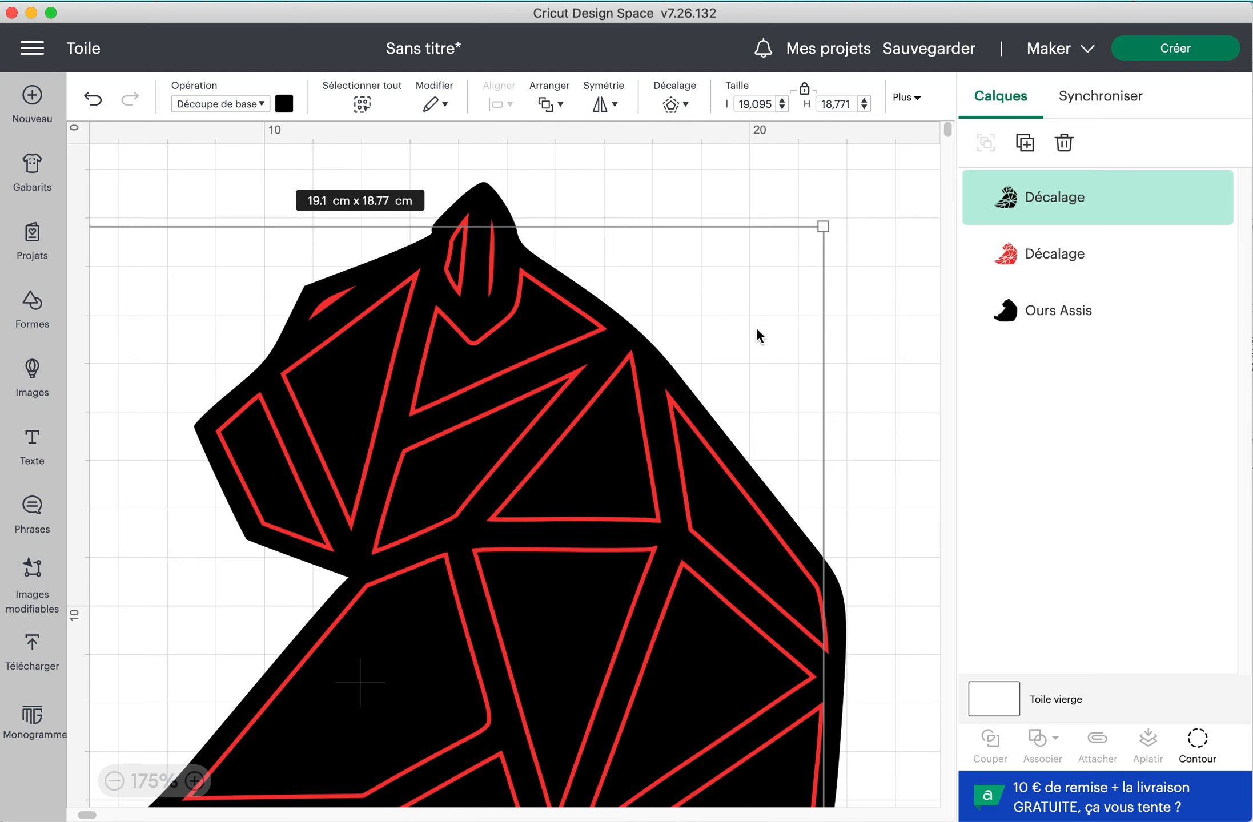
click(283, 106)
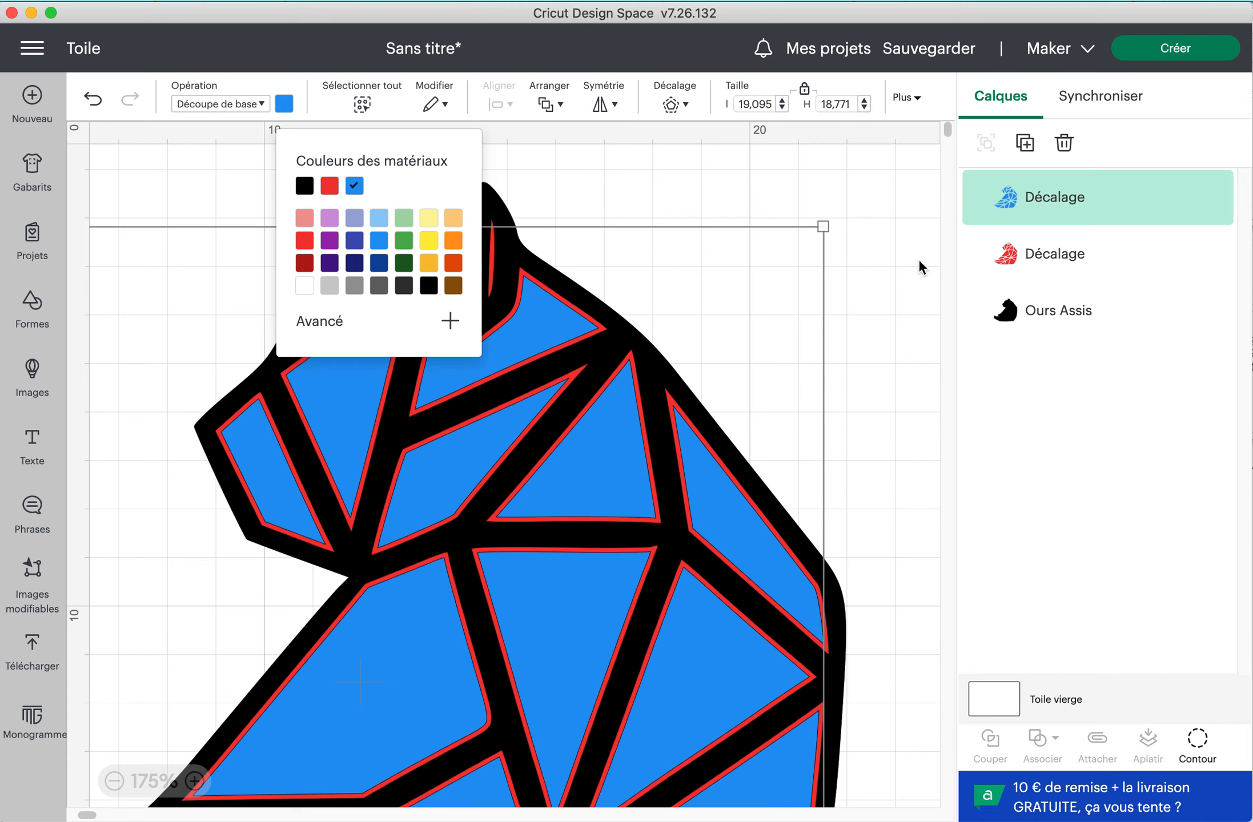
click(918, 258)
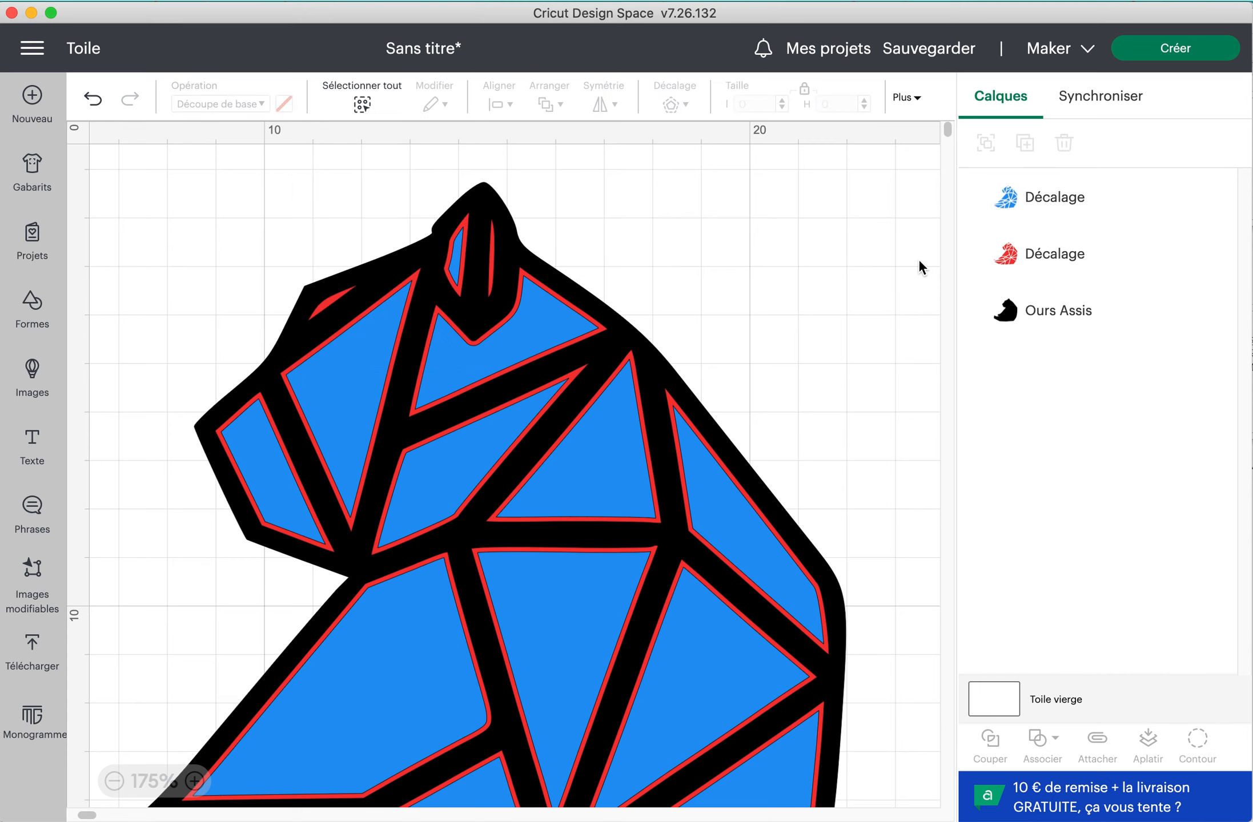
Try deleting the red offset layer, undo the deletion, and toggle that layer's visibility off and on
click(1031, 259)
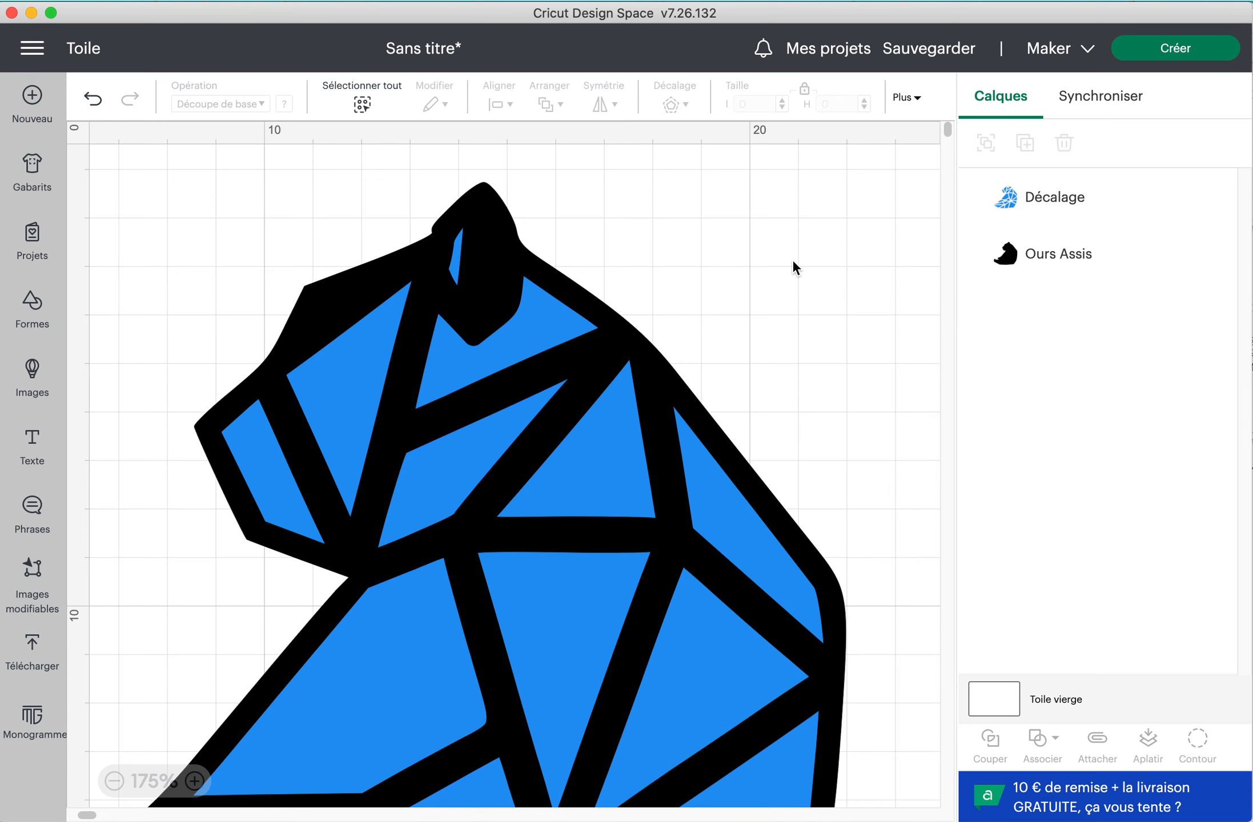
key(super+z)
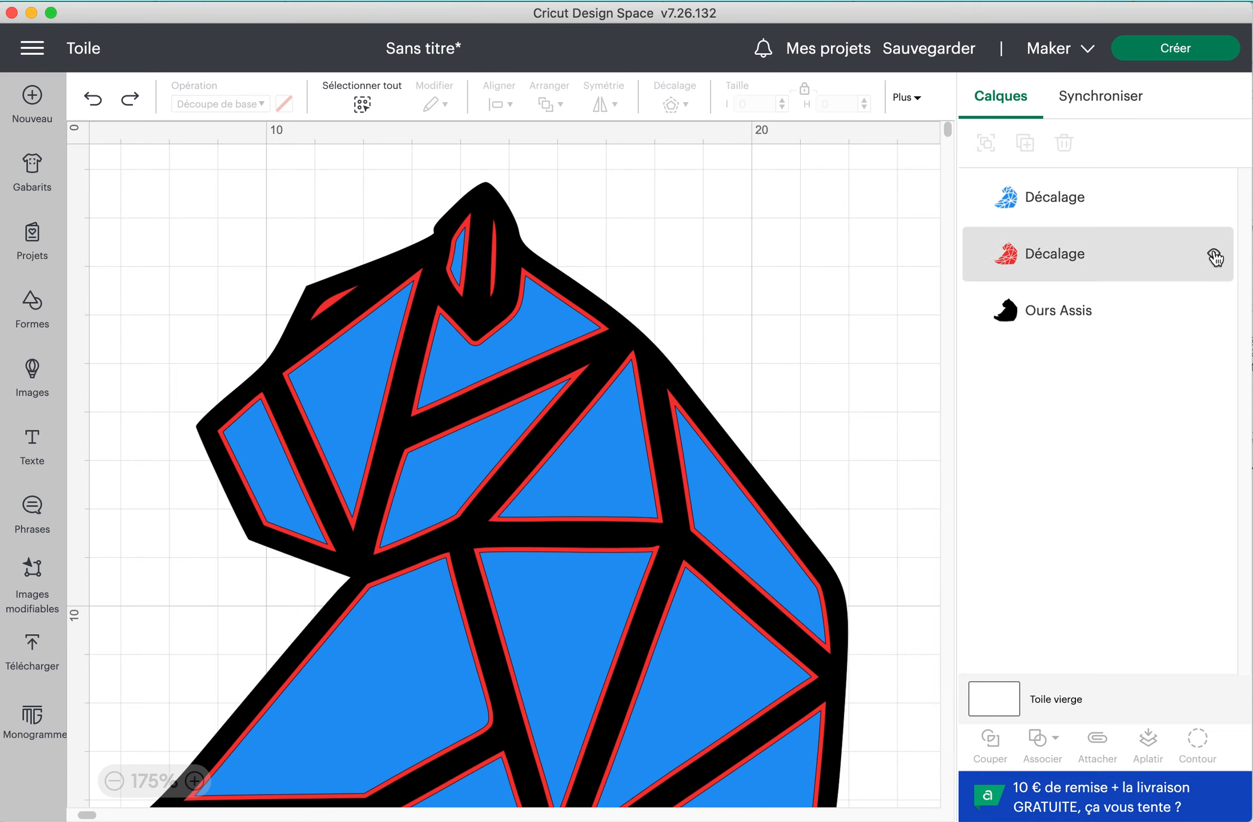
click(1214, 257)
click(1215, 257)
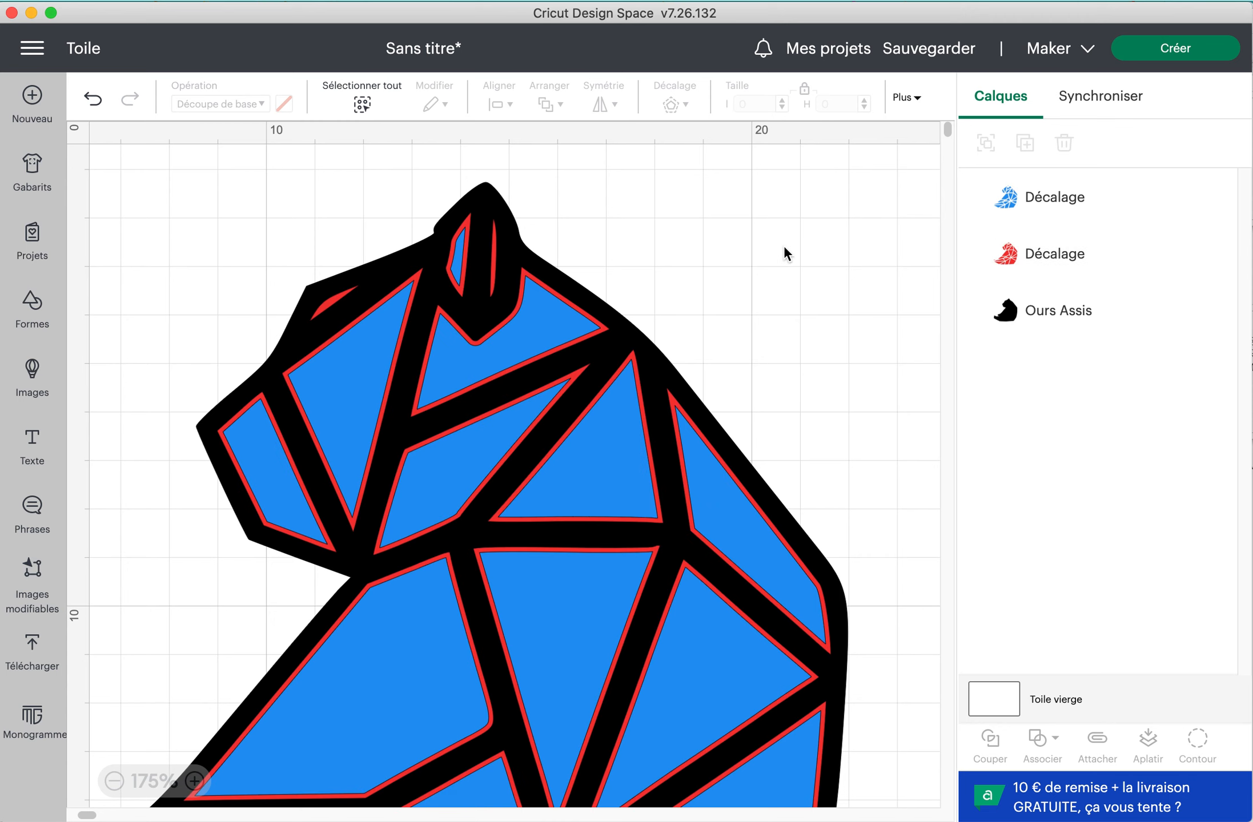
Compare the margins of the blue and red offset pieces across the bear's head and body
scroll(784, 248, down, 2)
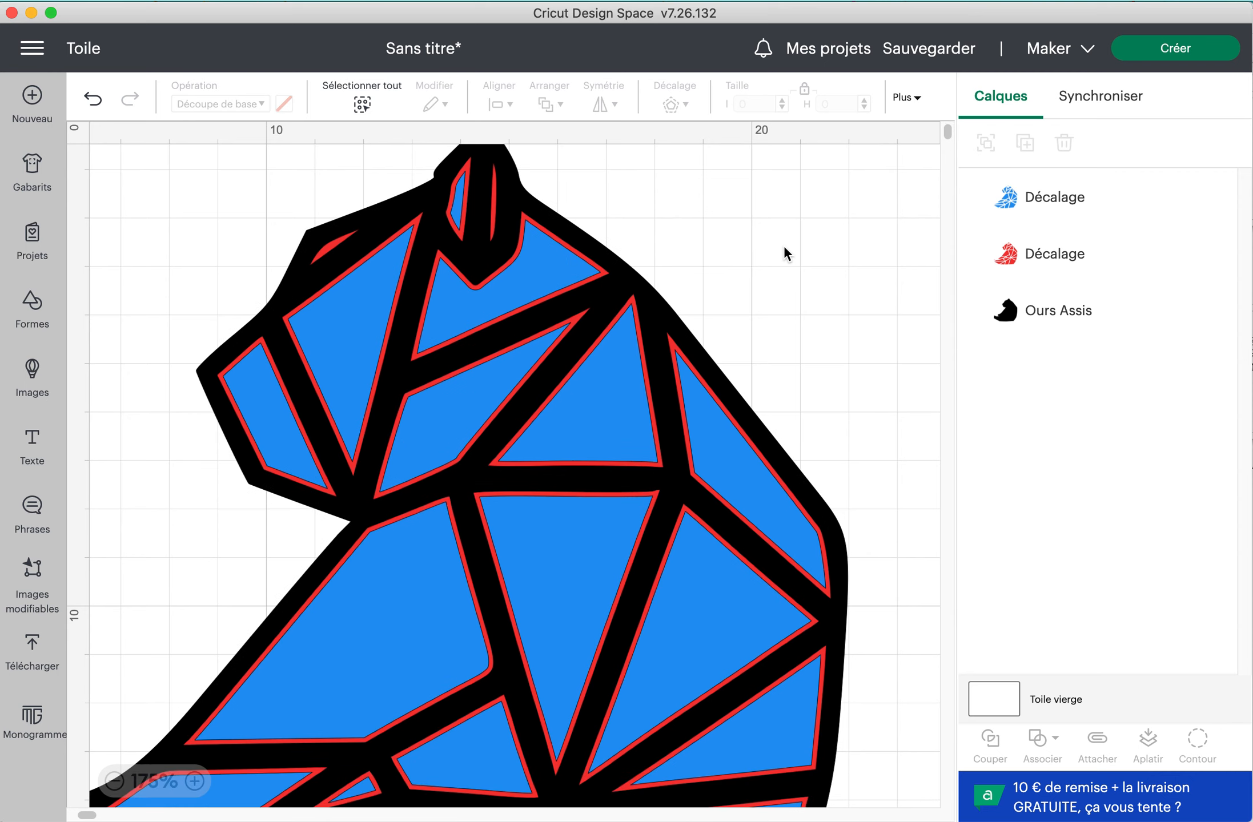
scroll(783, 245, down, 5)
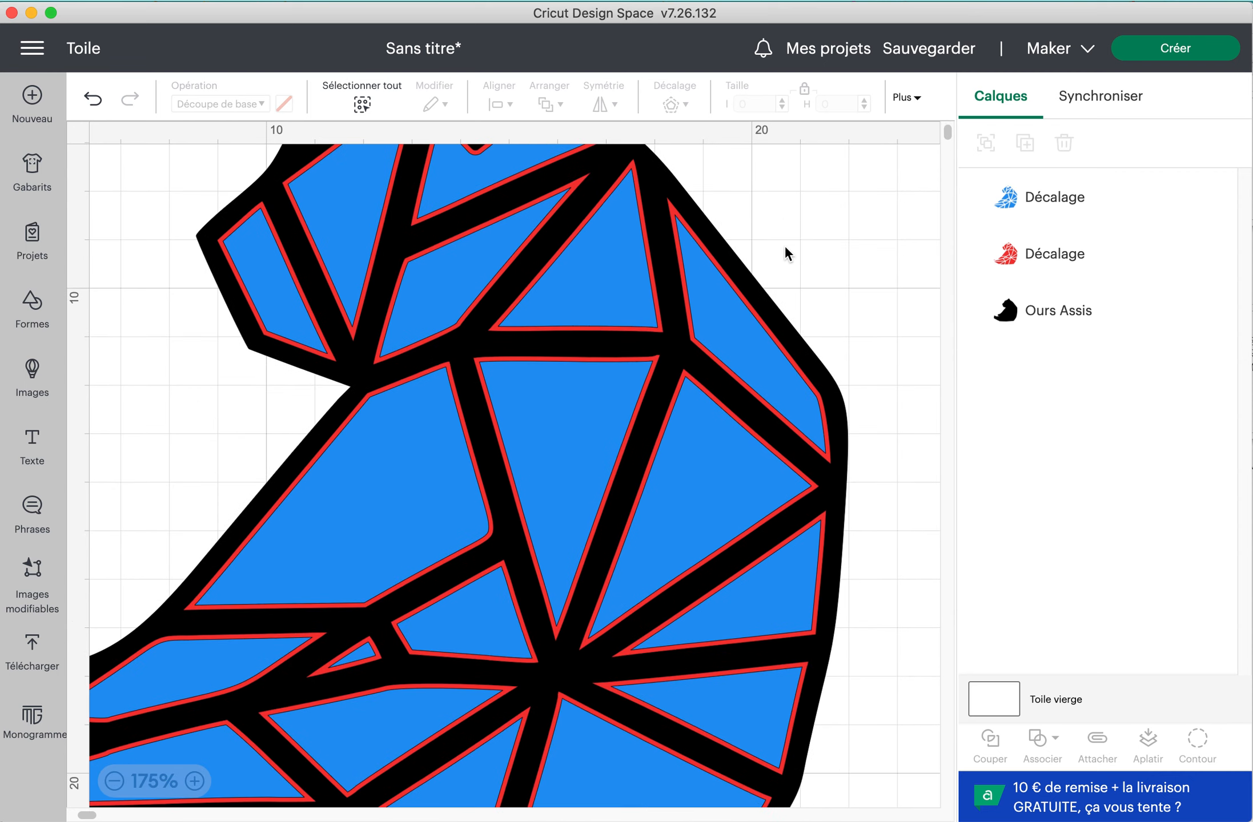
scroll(784, 245, up, 5)
scroll(790, 241, up, 2)
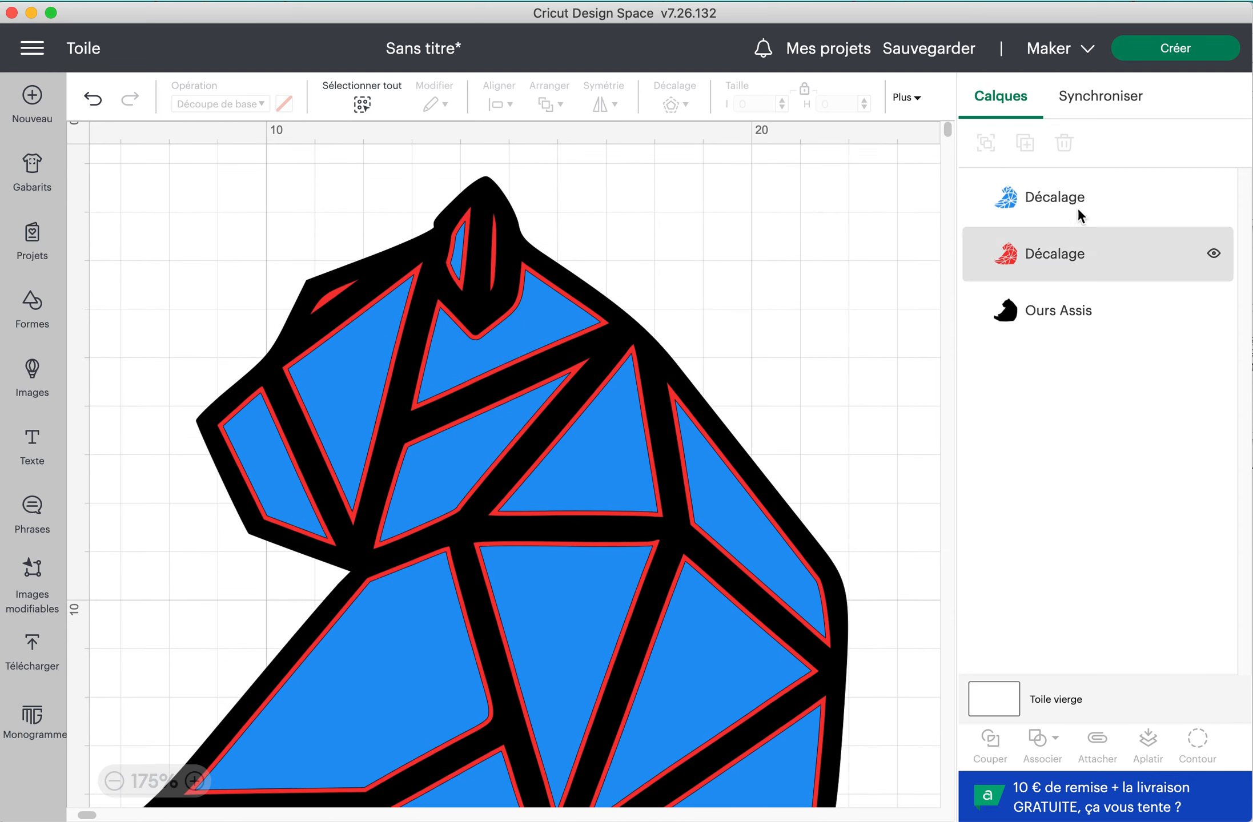
Delete the blue offset layer and inspect the red pieces against the black silhouette
click(1050, 200)
key(Delete)
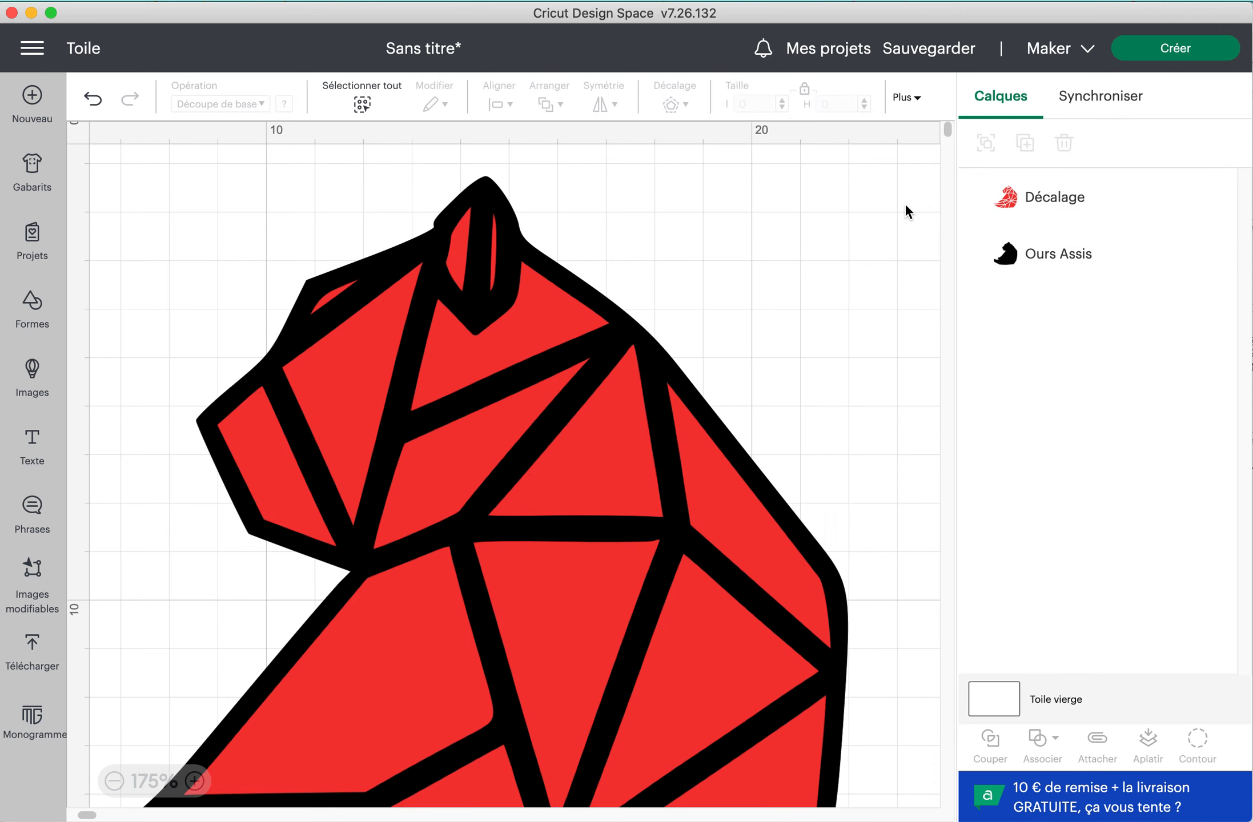
scroll(558, 410, down, 8)
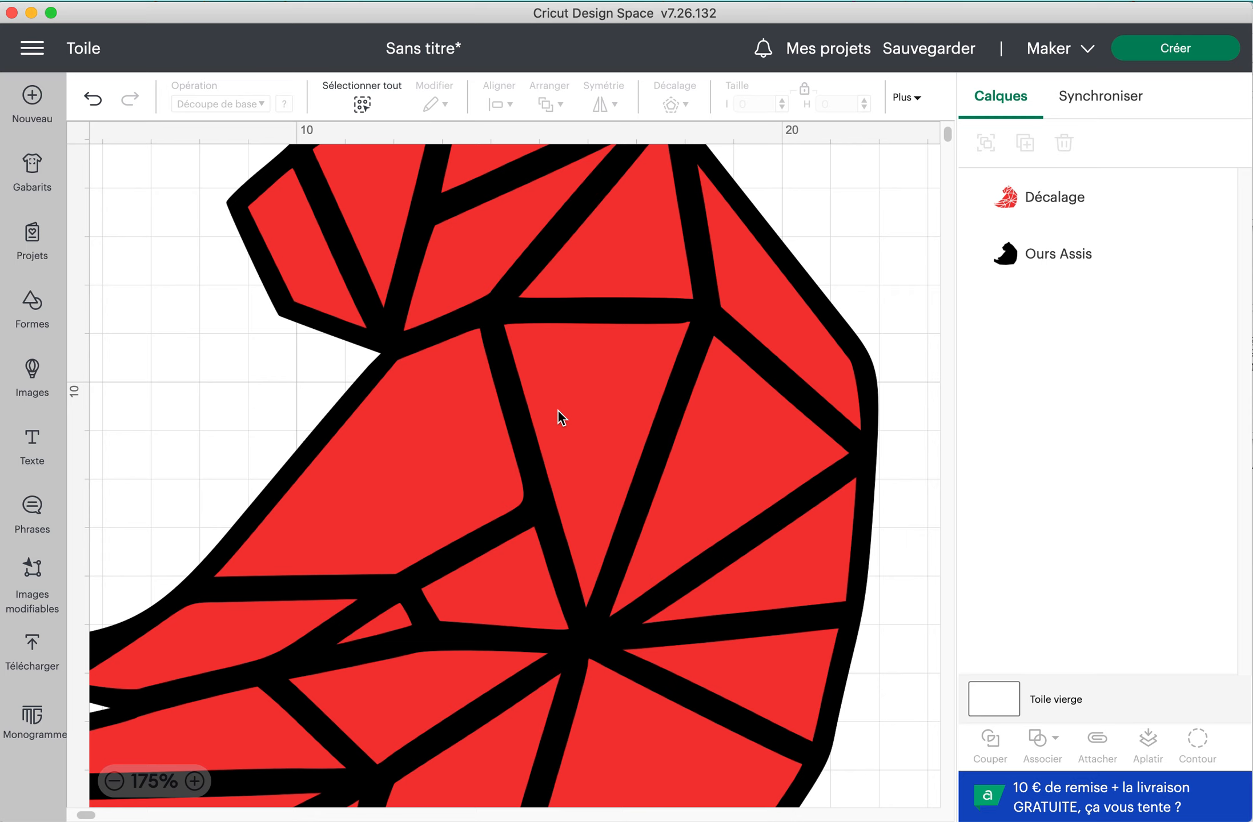
scroll(605, 375, up, 5)
scroll(604, 374, up, 3)
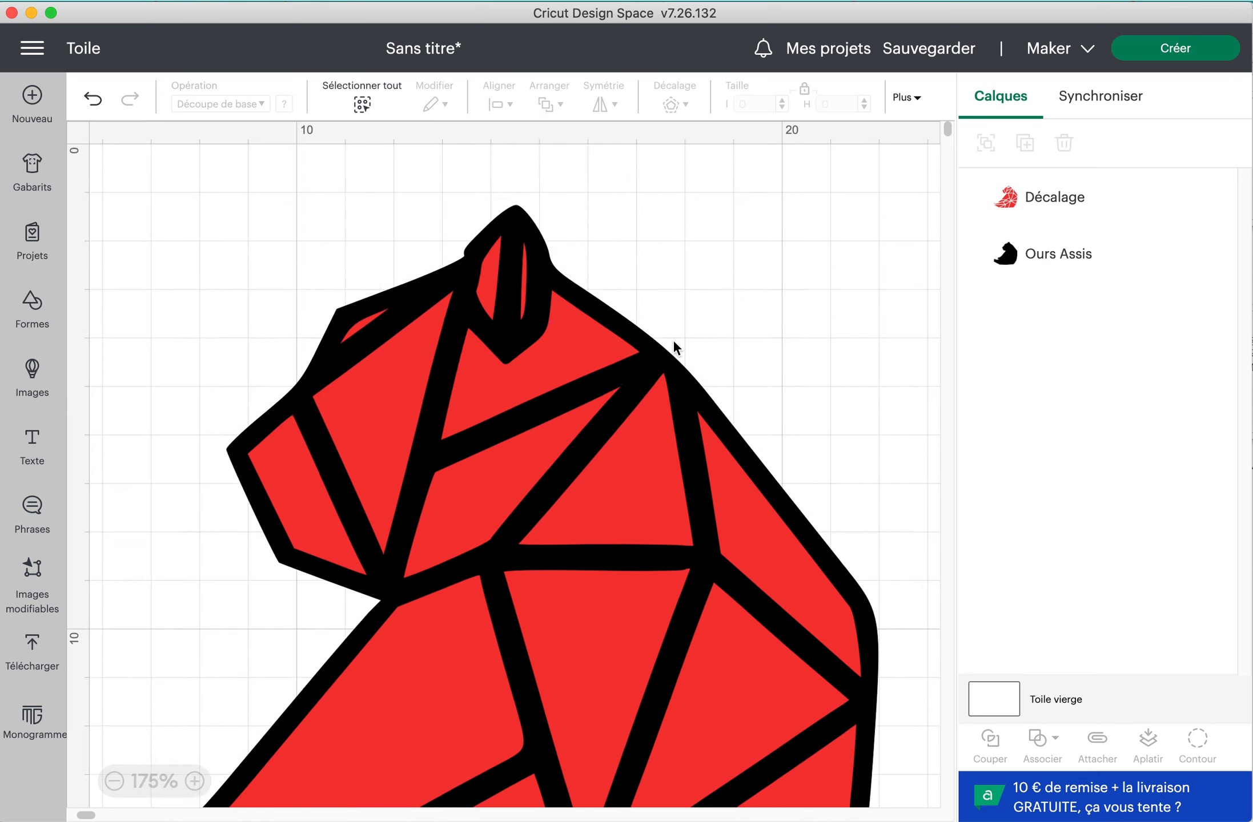